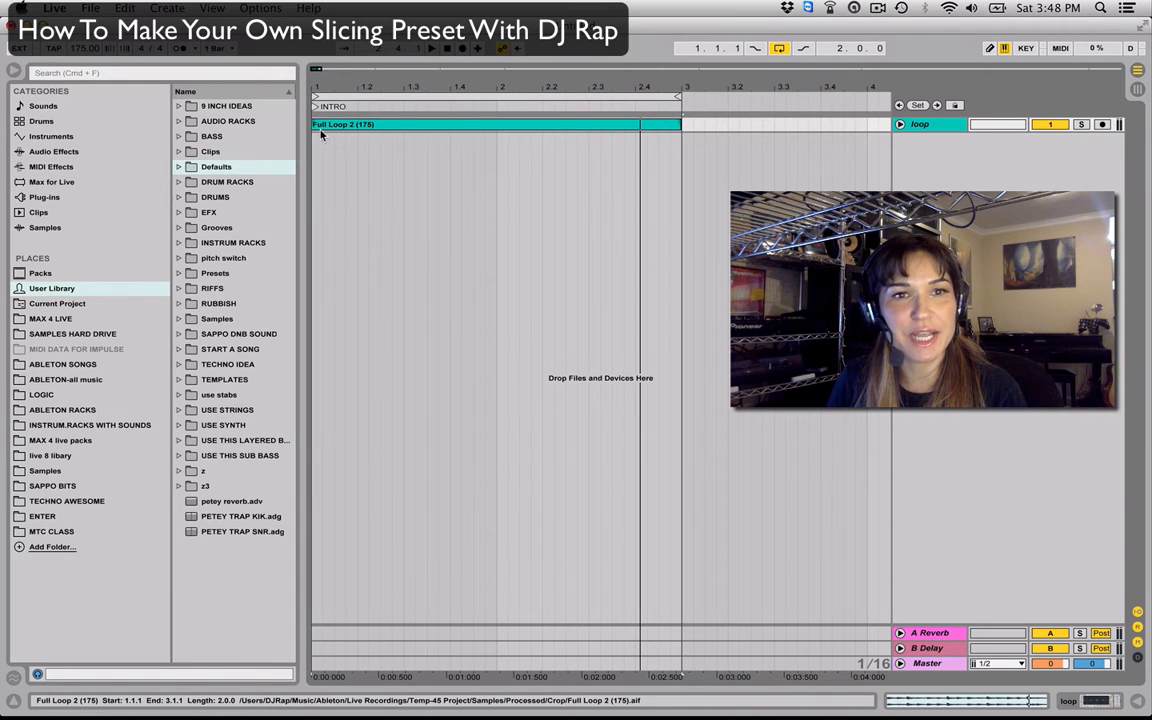
# Audition the Full Loop 2 (175) clip over its two-bar loop and inspect its waveform on the loop track.
pyautogui.click(386, 98)
pyautogui.press('space')
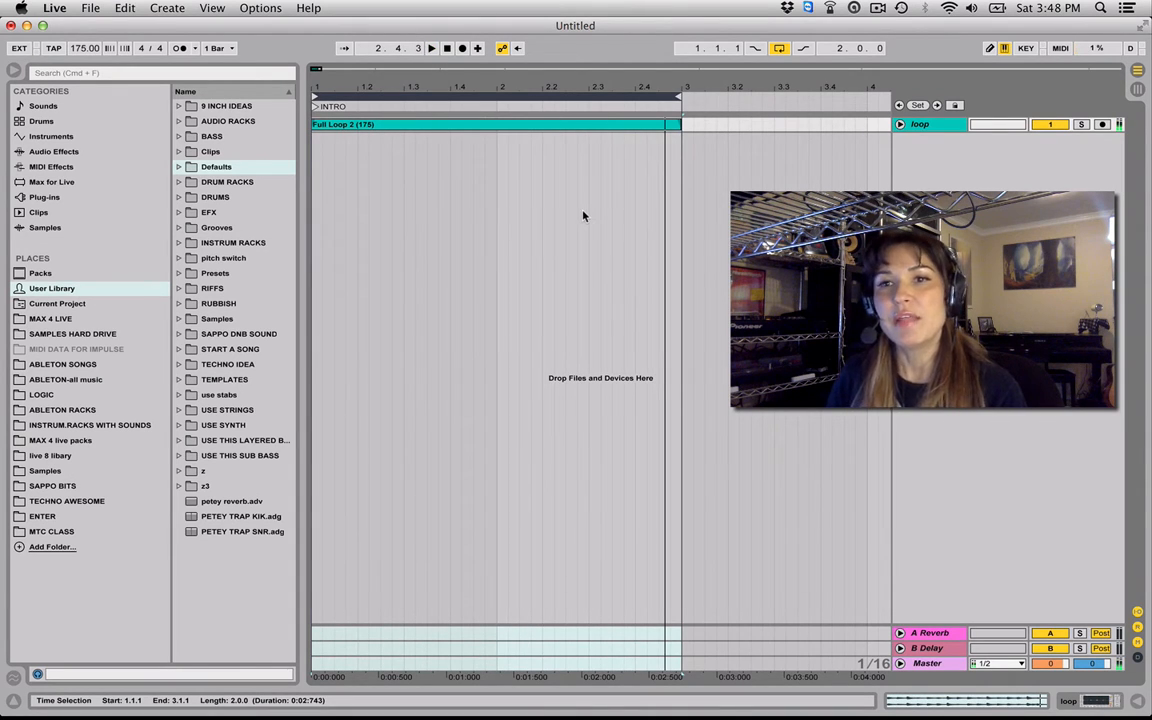
pyautogui.click(900, 125)
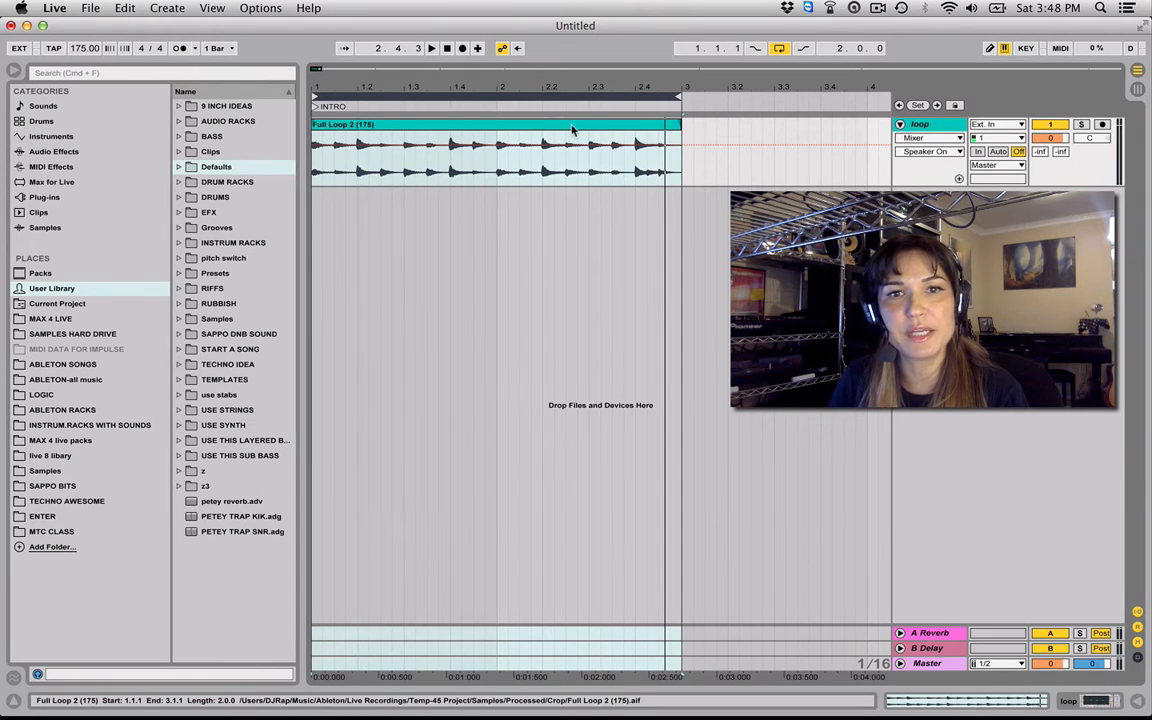
pyautogui.doubleClick(573, 126)
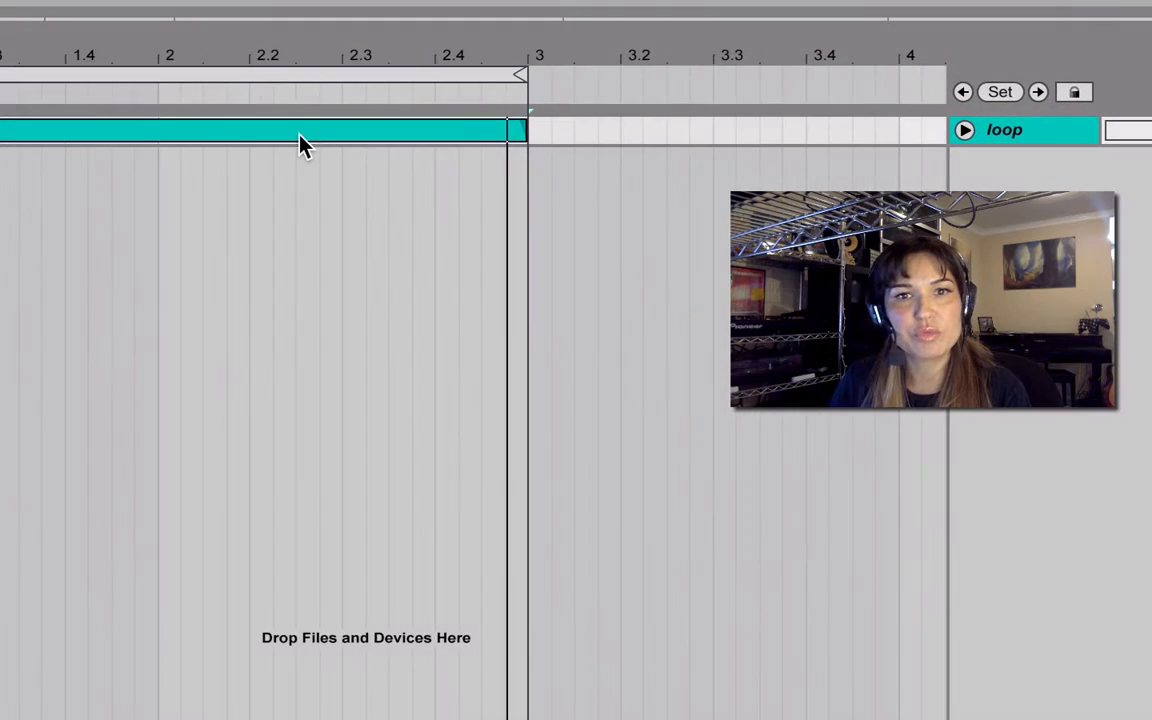
# Slice the Full Loop 2 clip to a new MIDI track, one slice per transient, using the RAP SLICE preset with warped timing preserved.
pyautogui.rightClick(558, 121)
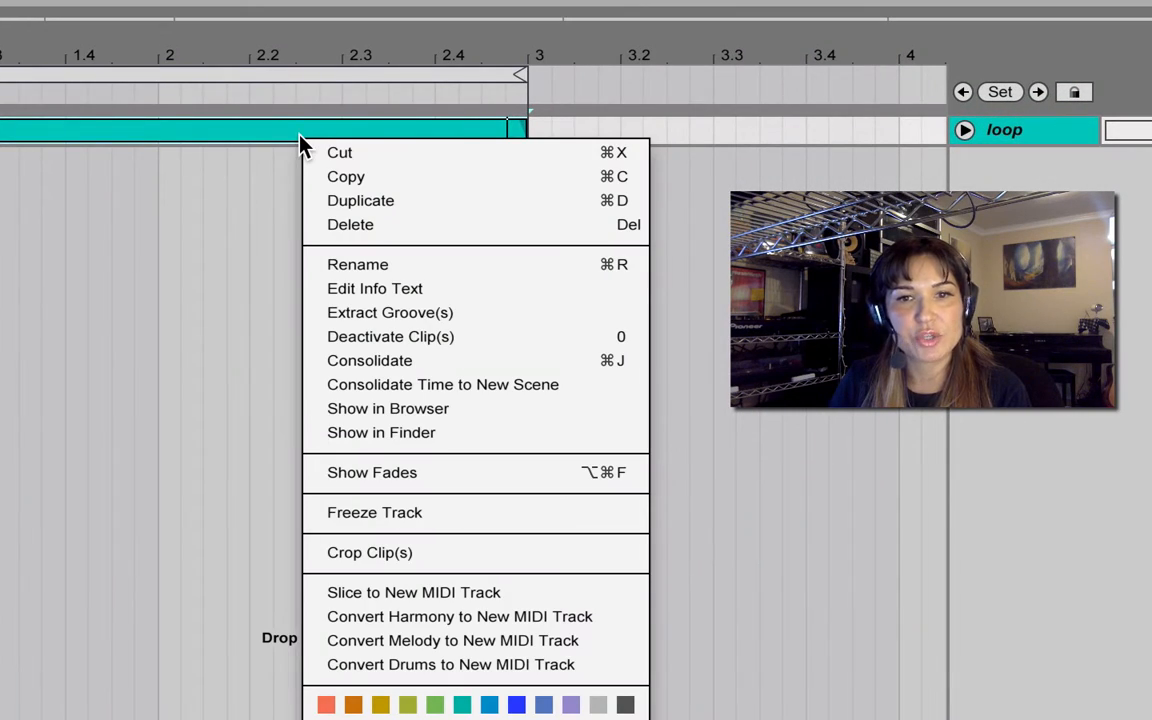
pyautogui.click(362, 596)
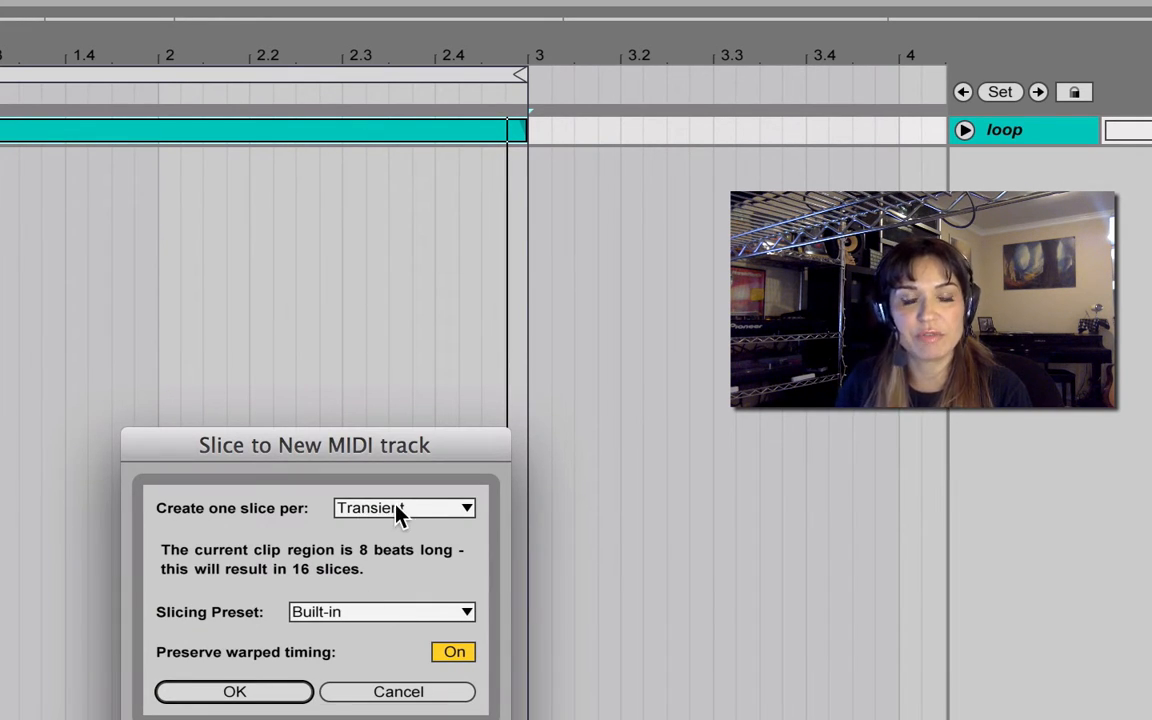
pyautogui.click(368, 614)
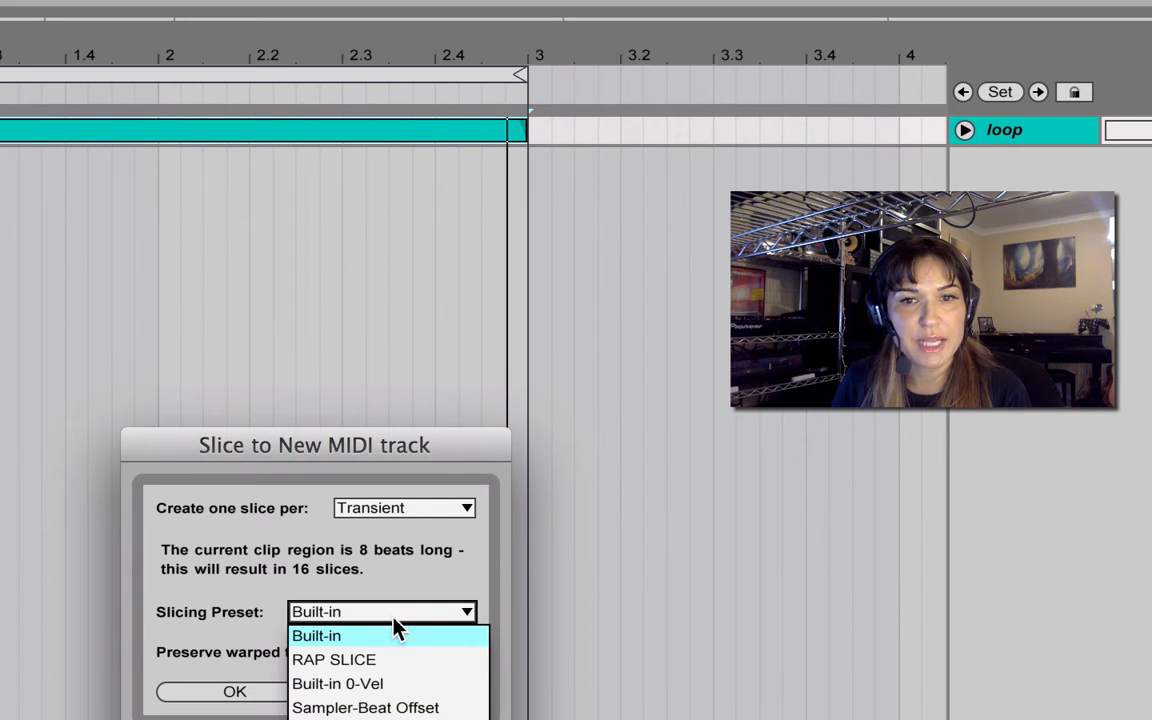
pyautogui.click(351, 662)
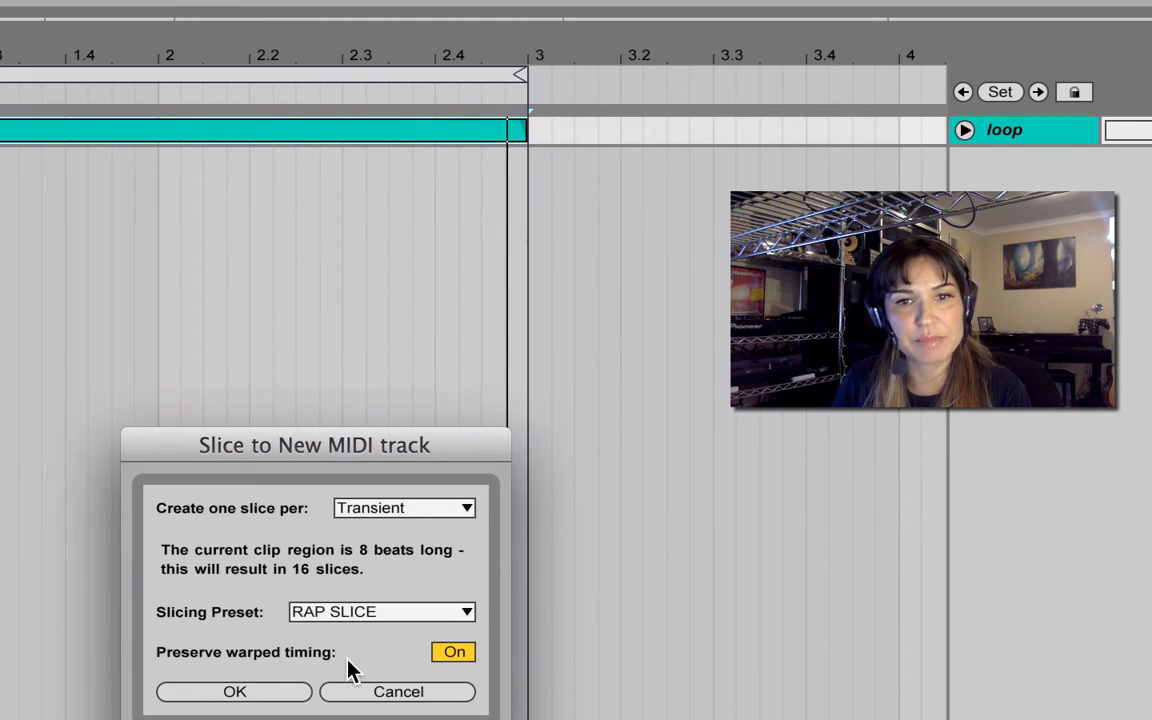
pyautogui.click(226, 692)
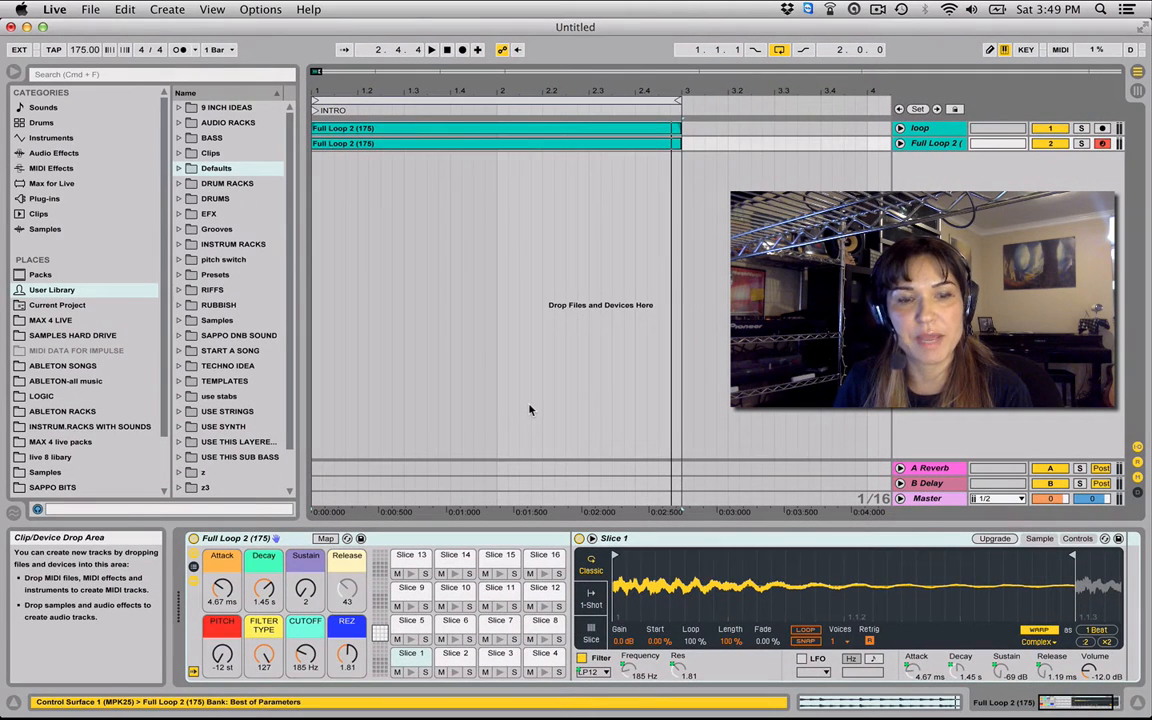
# Mute the original loop track and play back the sliced track on its own.
pyautogui.click(1050, 128)
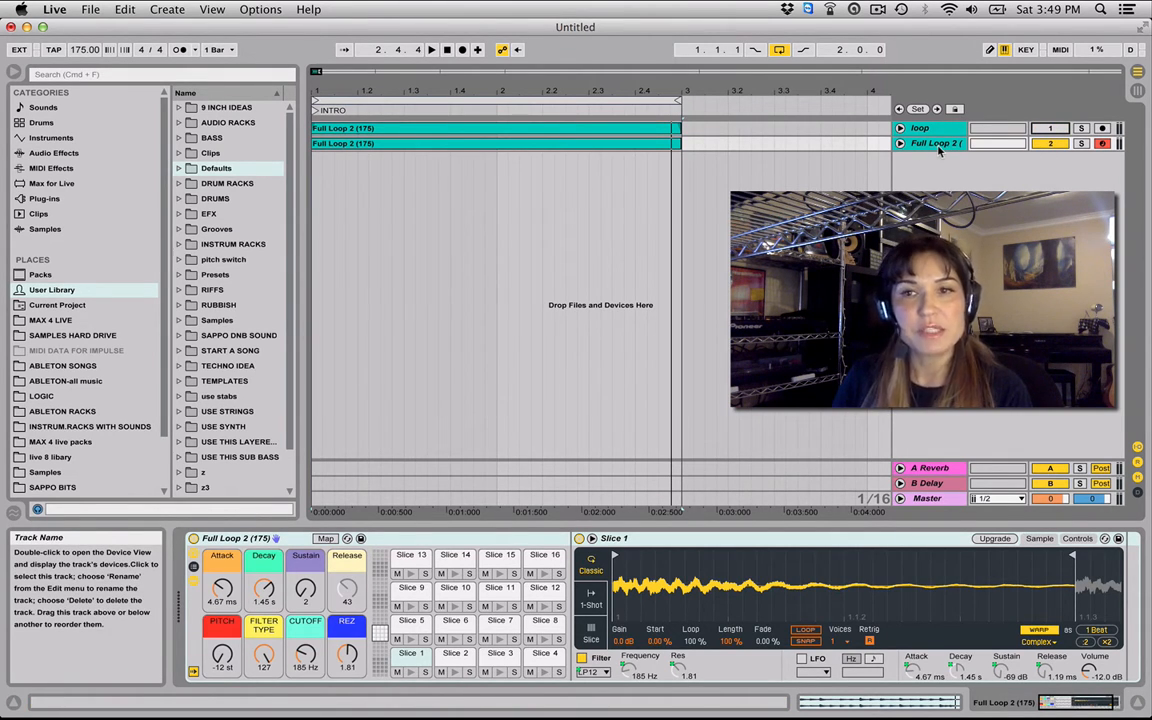
pyautogui.press('space')
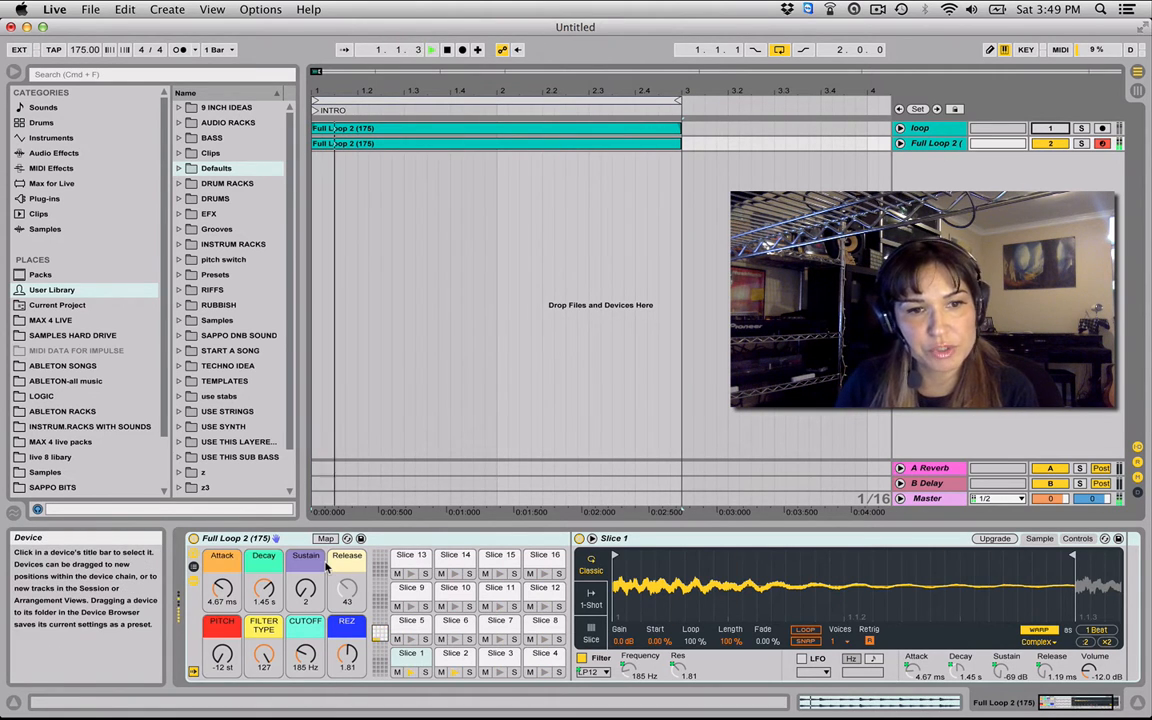
pyautogui.press('space')
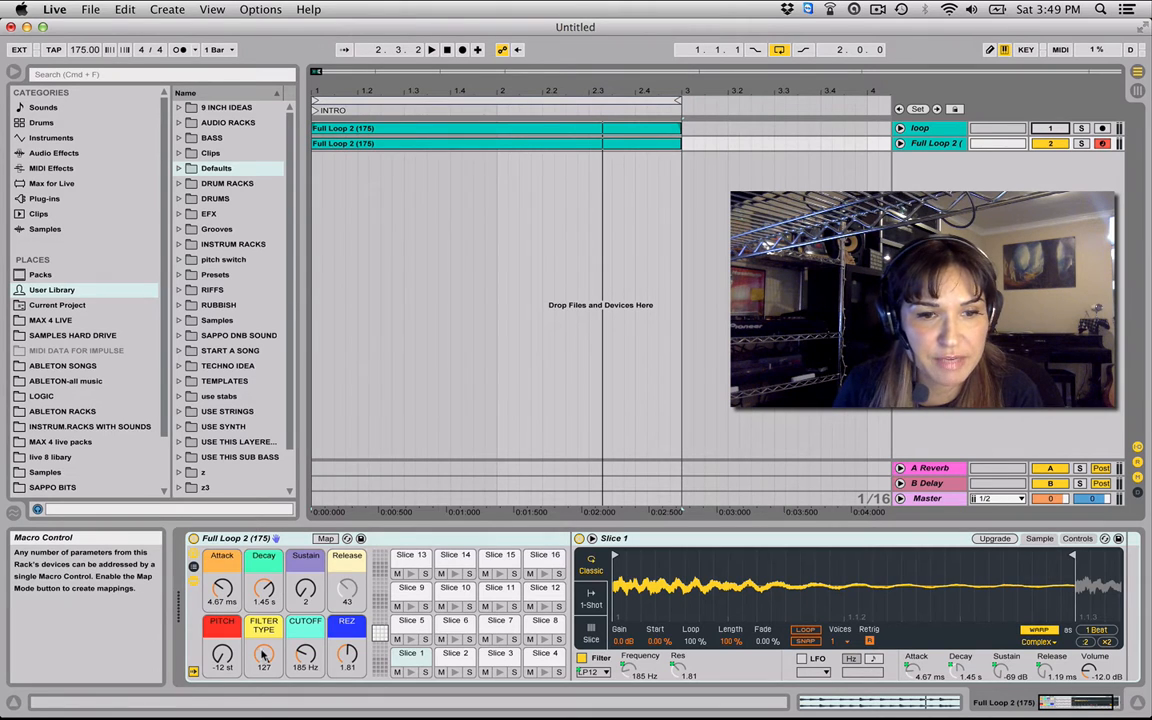
# Turn the drum rack's FILTER TYPE macro through 91 (band-pass) to 36 (high-pass) while auditioning the slices.
pyautogui.moveTo(266, 658); pyautogui.dragTo(266, 715)
pyautogui.press('space')
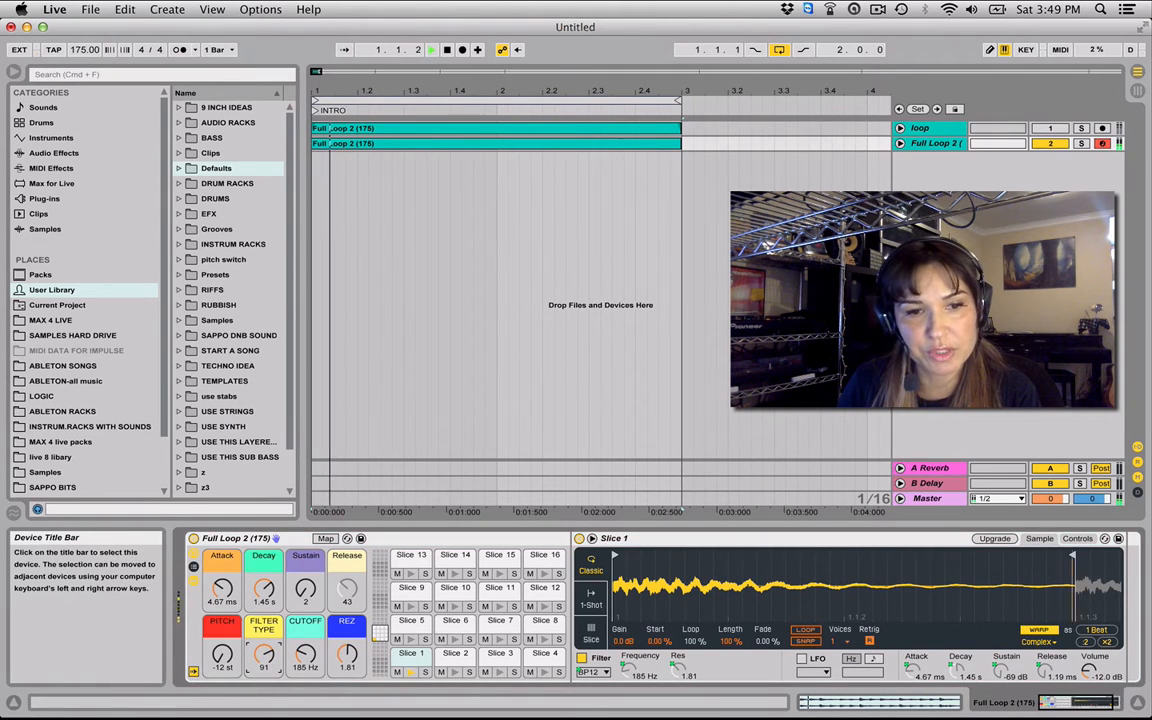
pyautogui.moveTo(266, 658)
pyautogui.mouseDown()
pyautogui.moveTo(266, 633)
pyautogui.moveTo(266, 660)
pyautogui.mouseUp()
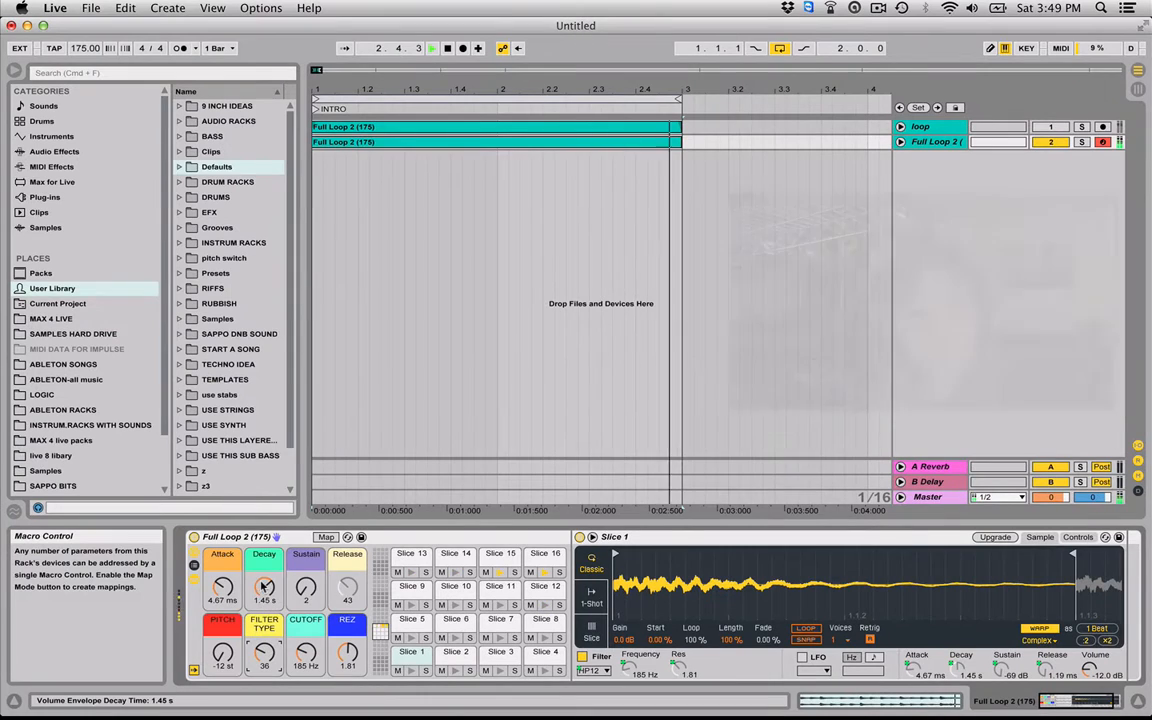
# Set the drum rack's Attack to 0.00 ms, Decay to 69.7 ms, Sustain to 50 and PITCH to 0 st during playback.
pyautogui.moveTo(103, 521); pyautogui.dragTo(103, 543)
pyautogui.moveTo(278, 579)
pyautogui.mouseDown()
pyautogui.moveTo(278, 600)
pyautogui.moveTo(267, 585)
pyautogui.mouseUp()
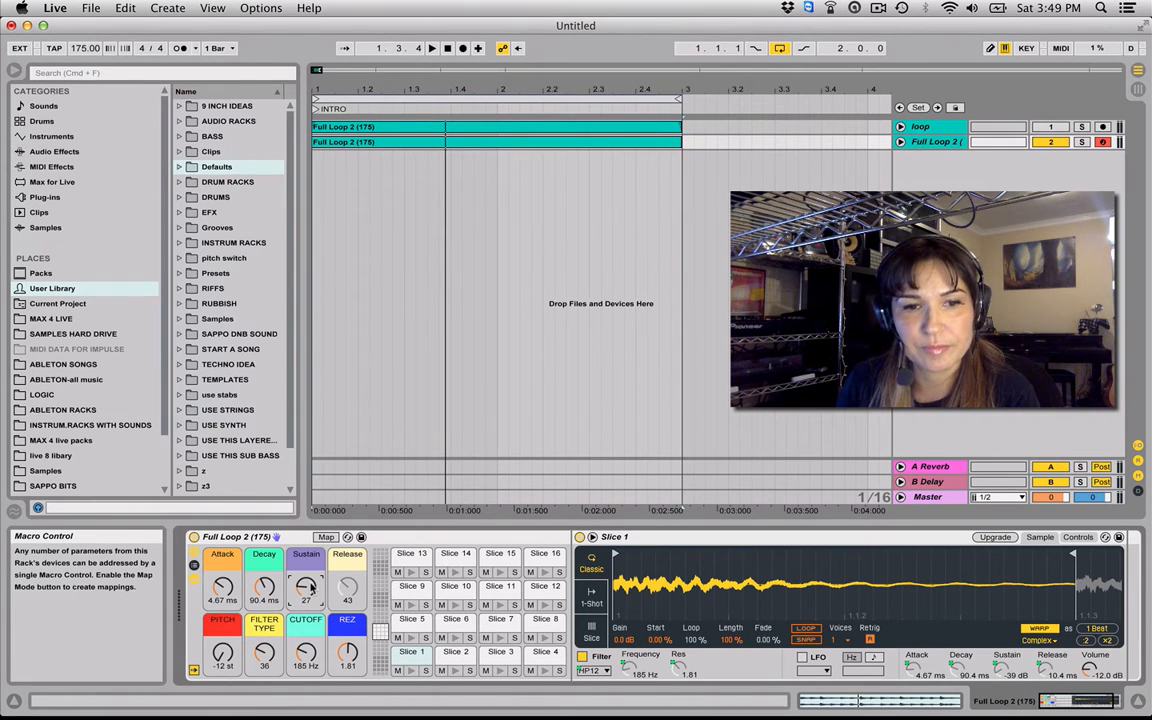
pyautogui.press('space')
pyautogui.moveTo(311, 588)
pyautogui.mouseDown()
pyautogui.moveTo(311, 532)
pyautogui.moveTo(311, 571)
pyautogui.moveTo(270, 582)
pyautogui.moveTo(270, 549)
pyautogui.moveTo(304, 582)
pyautogui.moveTo(266, 594)
pyautogui.moveTo(266, 614)
pyautogui.moveTo(297, 595)
pyautogui.moveTo(297, 610)
pyautogui.moveTo(297, 598)
pyautogui.mouseUp()
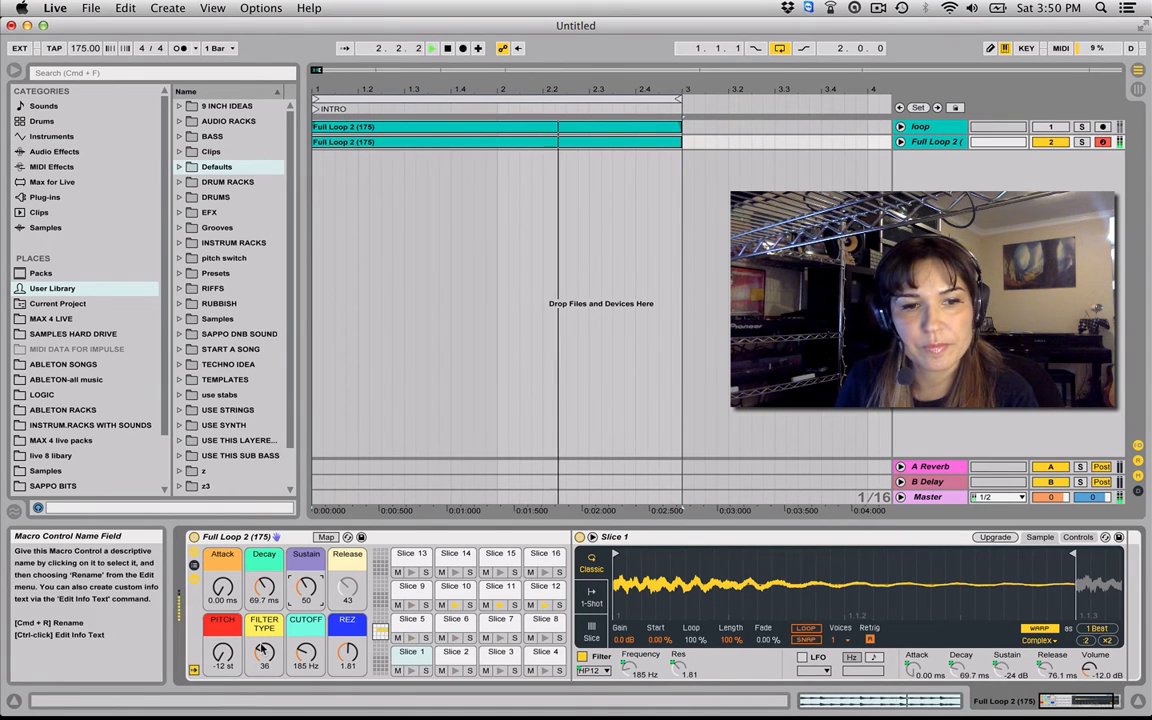
pyautogui.moveTo(228, 655); pyautogui.dragTo(228, 639)
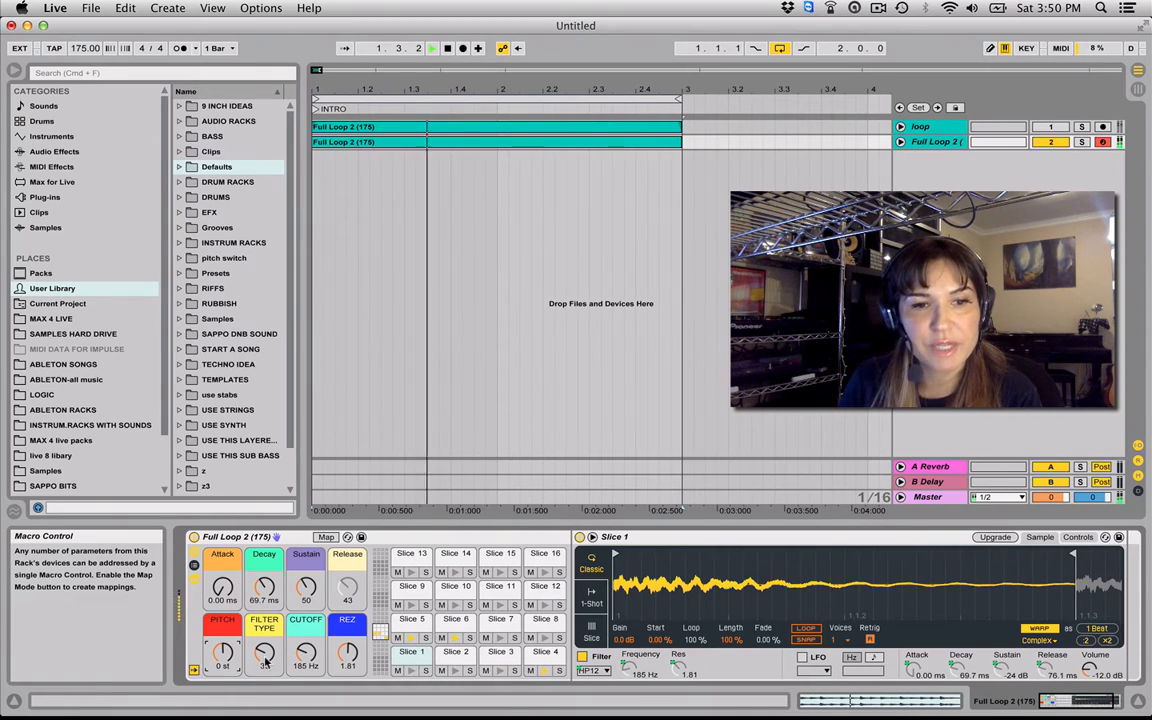
# Group the Full Loop 2 drum rack into an Instrument Rack and show the outer rack's macro controls.
pyautogui.rightClick(222, 540)
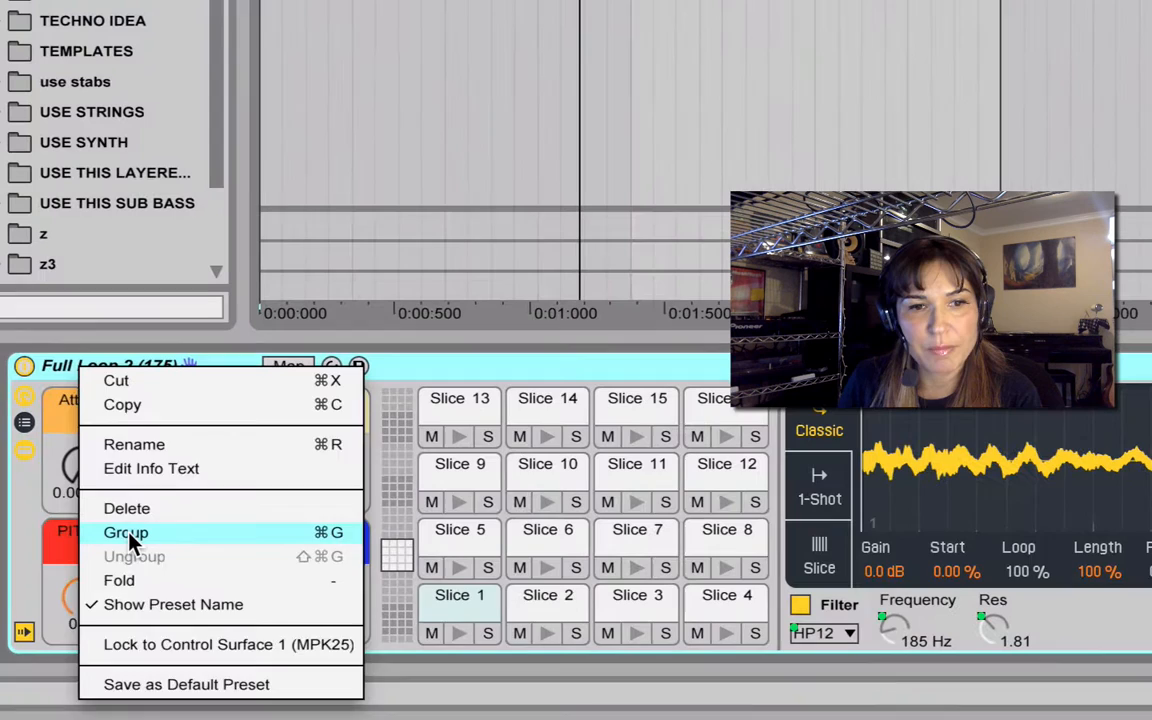
pyautogui.click(240, 620)
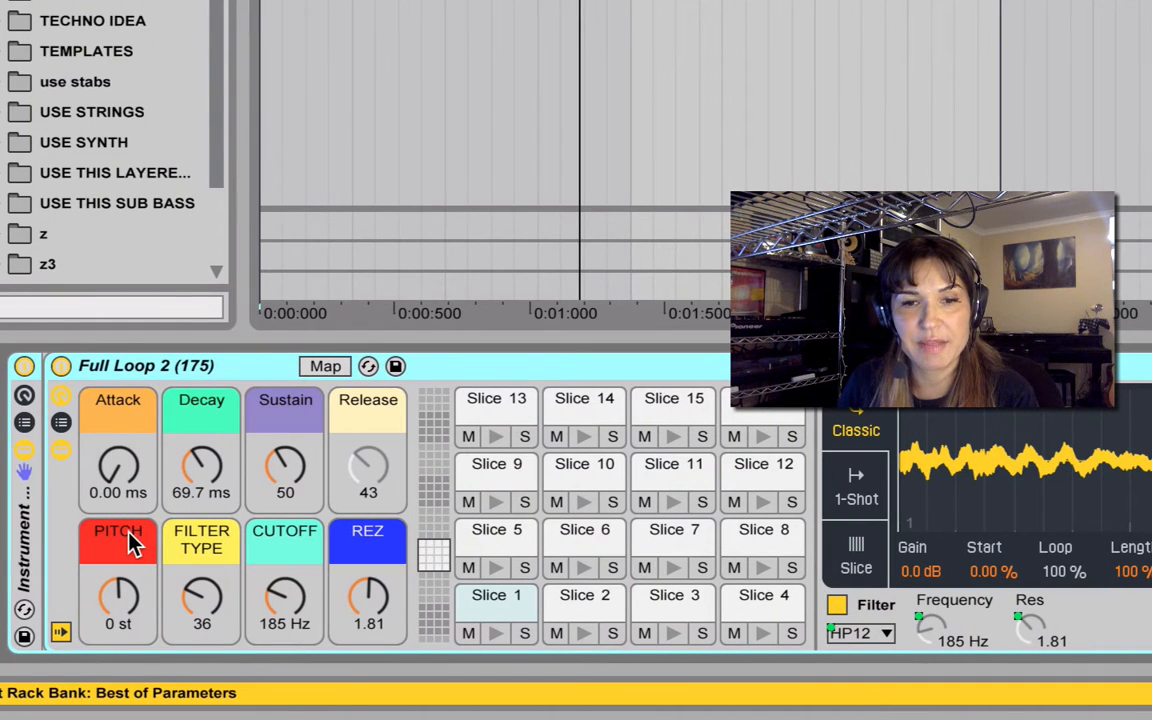
pyautogui.click(24, 395)
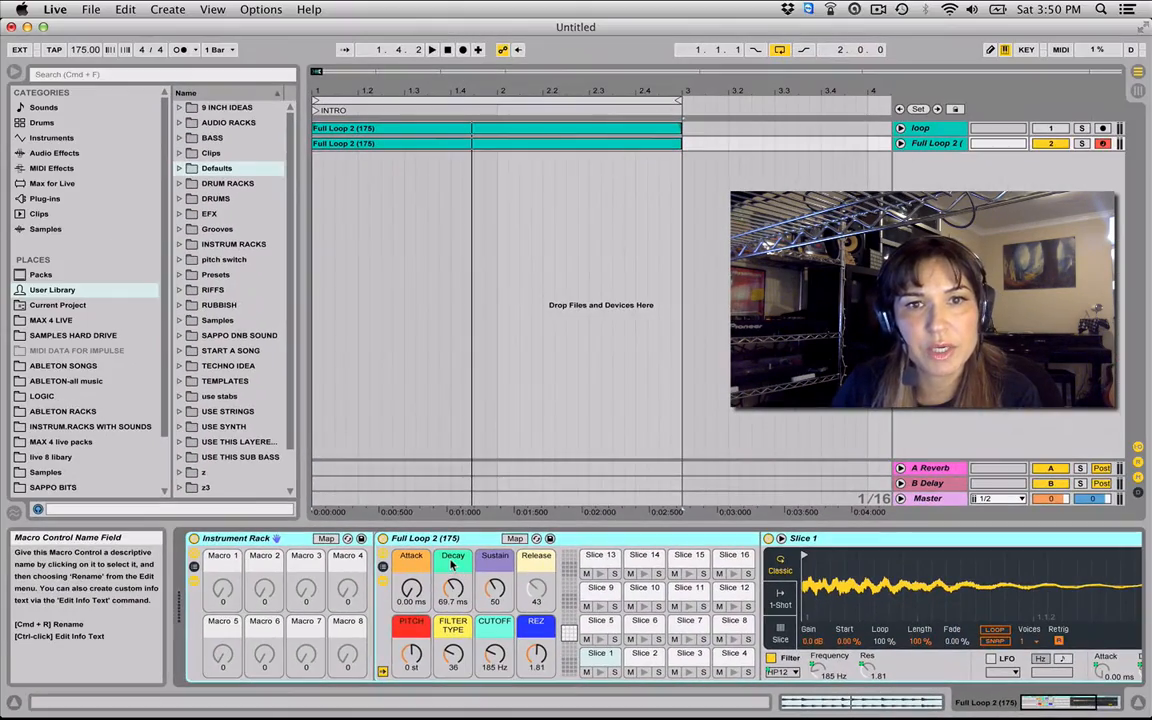
# Map the drum rack's Decay and Sustain to Macro 1 of the Instrument Rack and test Macro 1 at 38.0 ms during playback.
pyautogui.rightClick(452, 565)
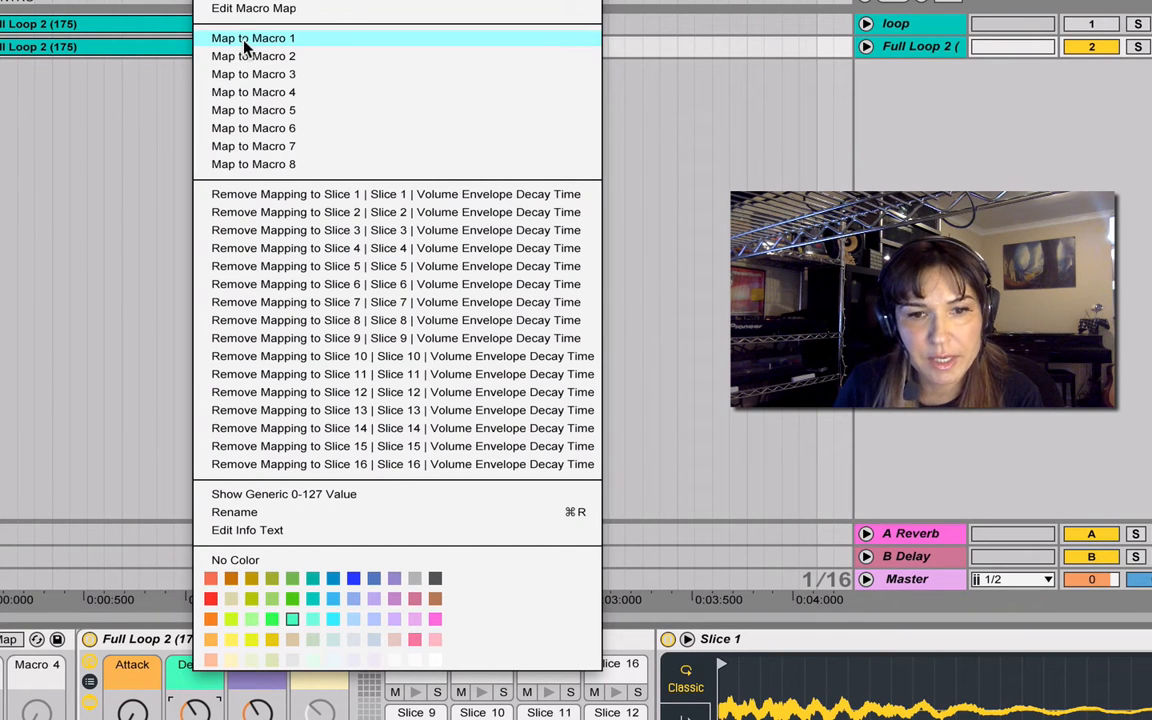
pyautogui.click(244, 41)
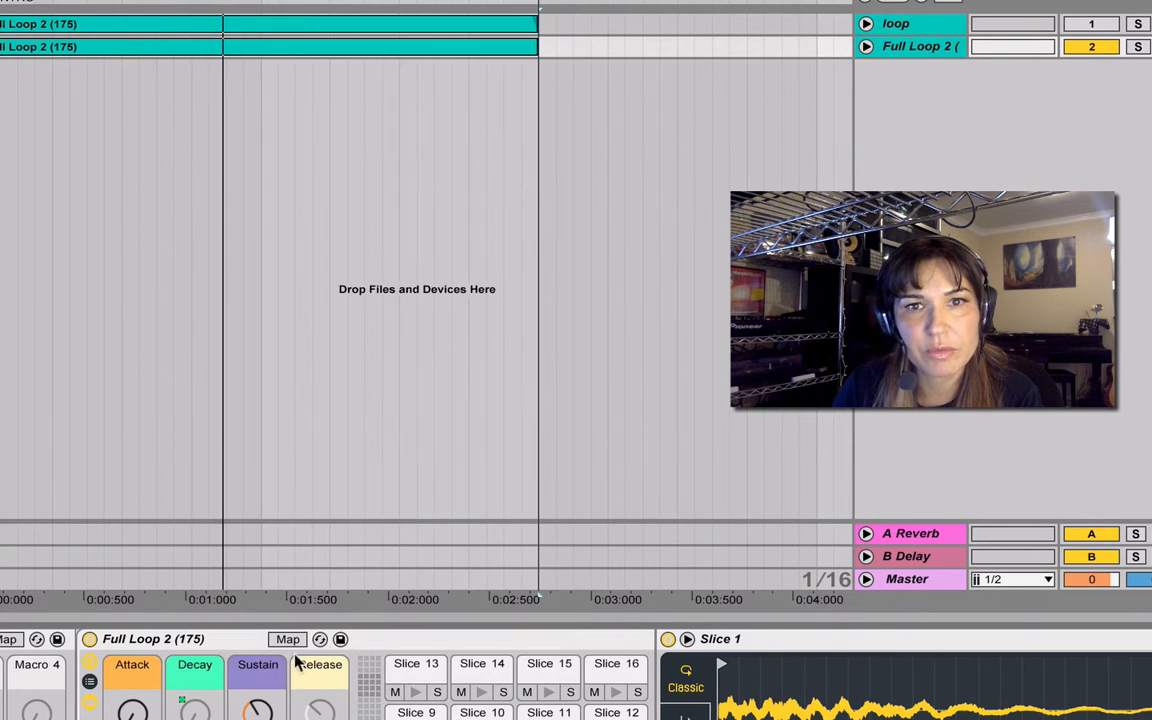
pyautogui.rightClick(258, 712)
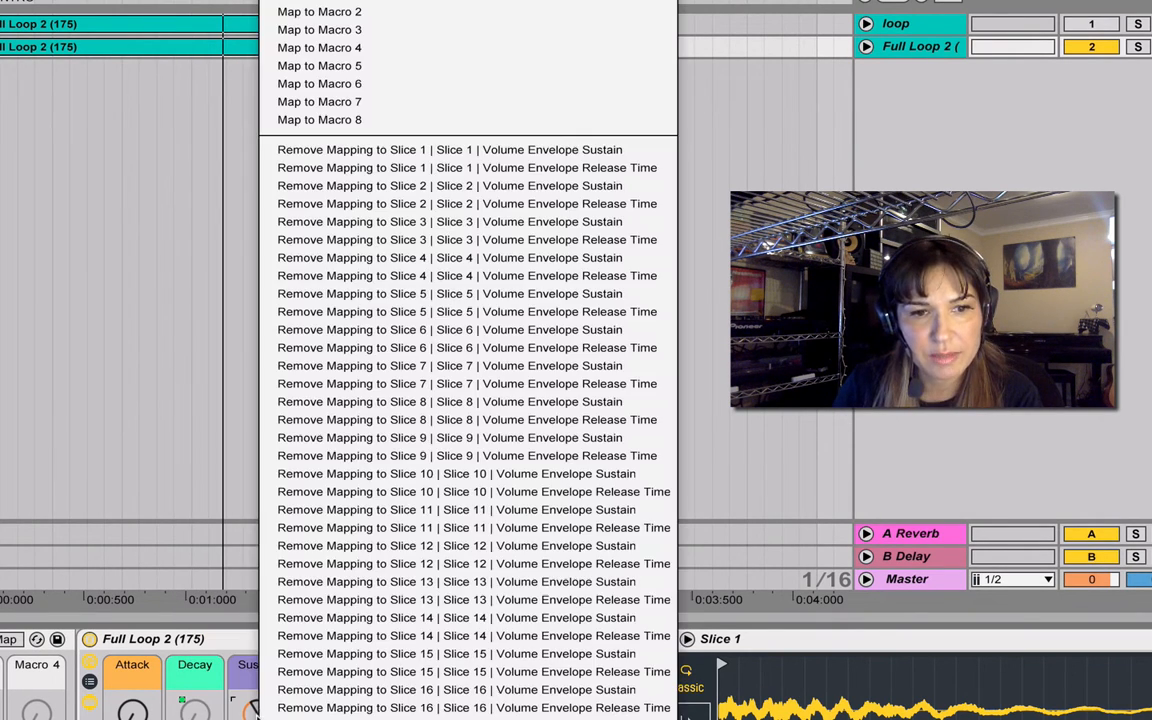
pyautogui.click(308, 11)
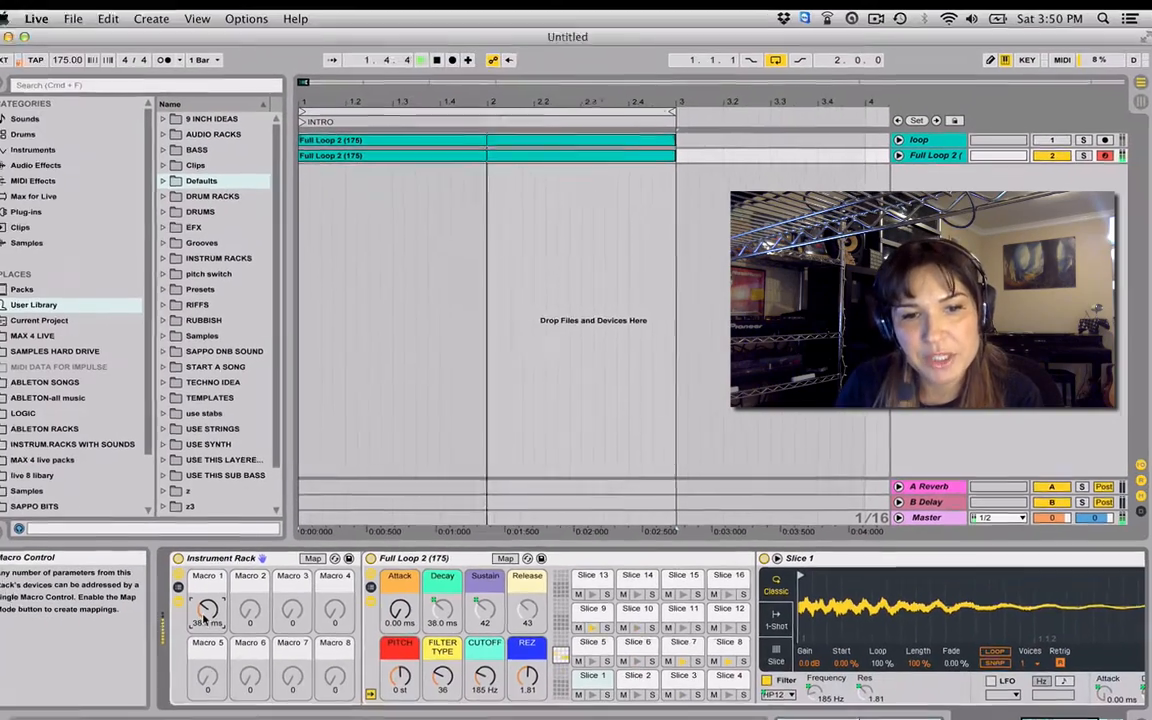
pyautogui.press('space')
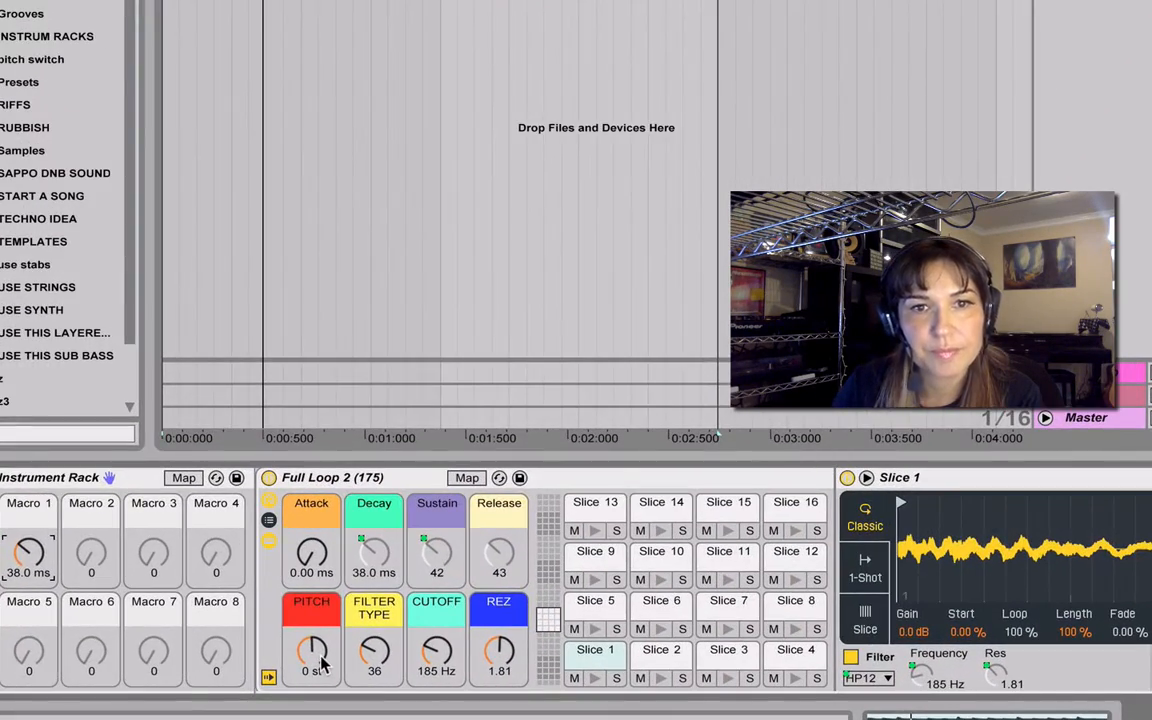
# Map PITCH and FILTER TYPE to Macro 1 as well, testing Macro 1 at 1.02 s during playback.
pyautogui.rightClick(312, 652)
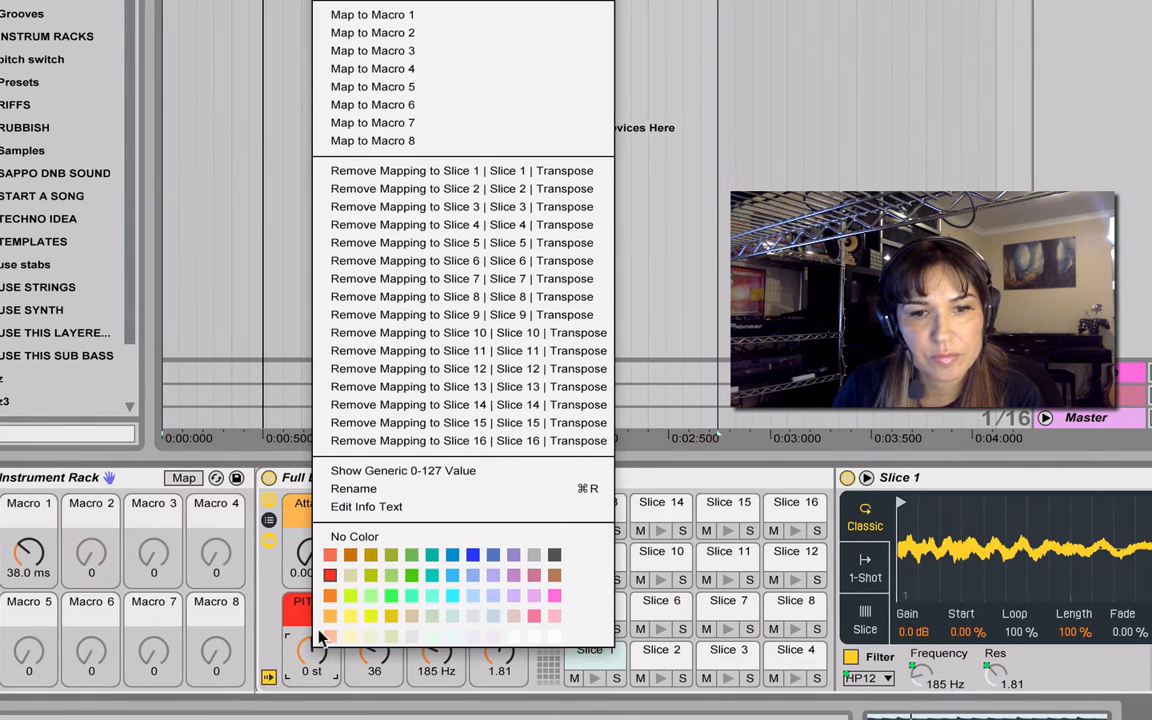
pyautogui.click(388, 18)
pyautogui.press('space')
pyautogui.moveTo(30, 556); pyautogui.dragTo(30, 512)
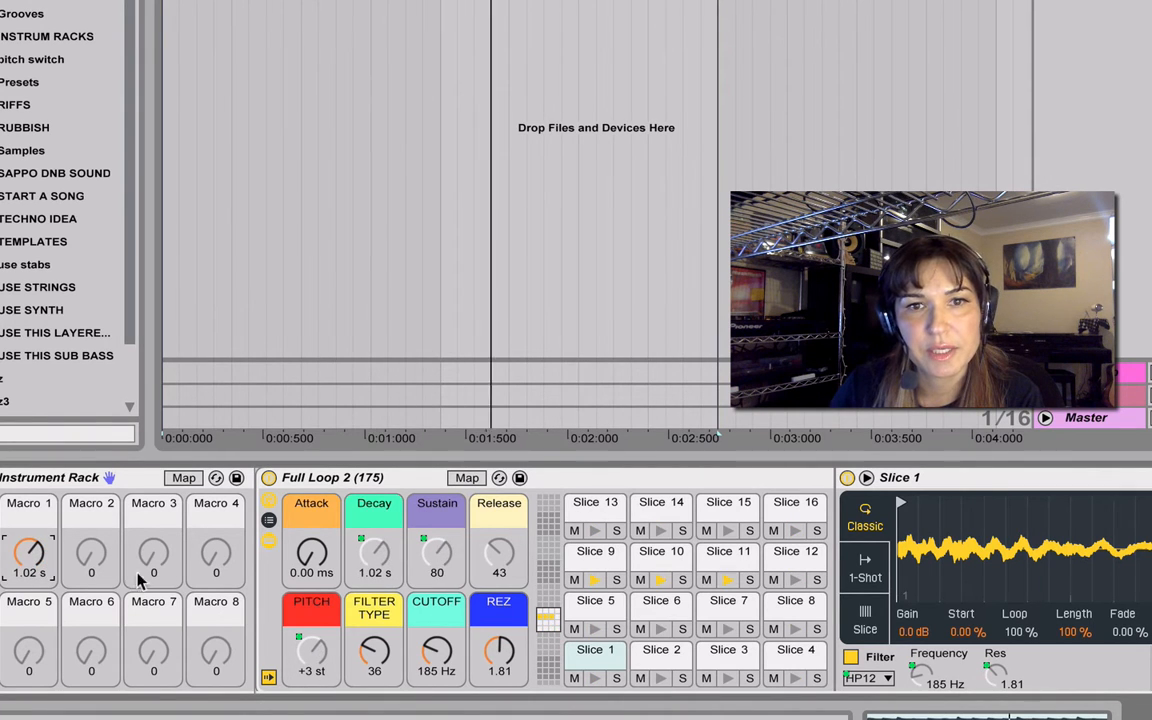
pyautogui.rightClick(370, 600)
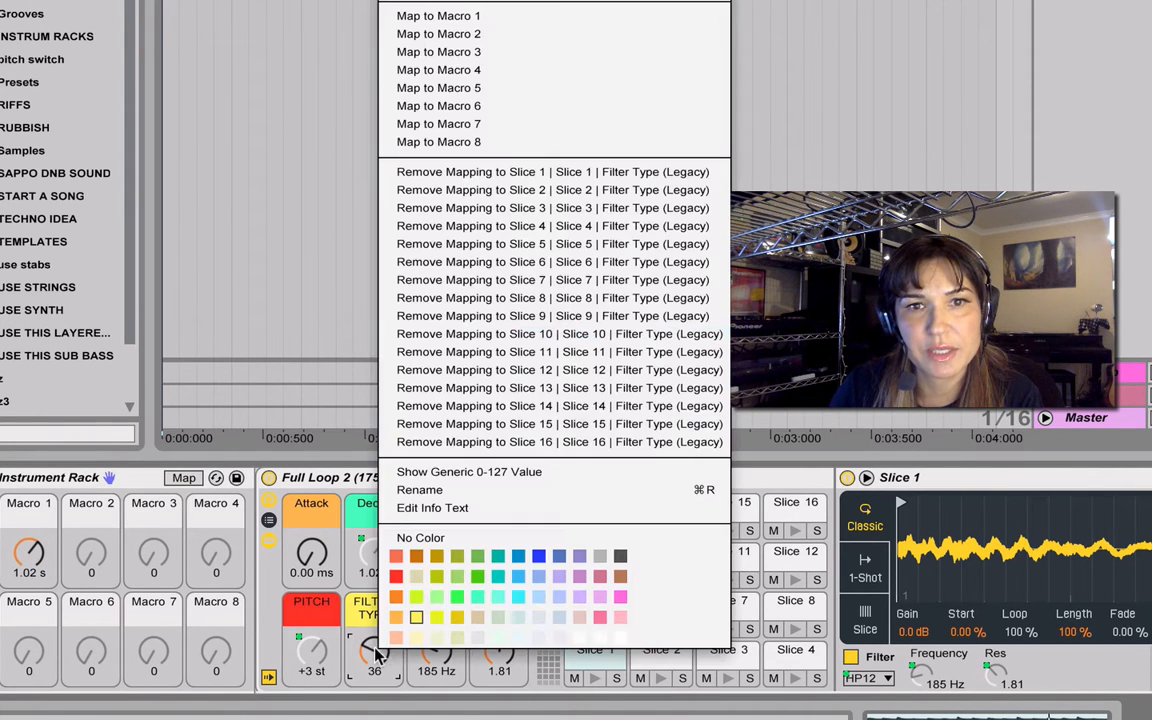
pyautogui.click(425, 17)
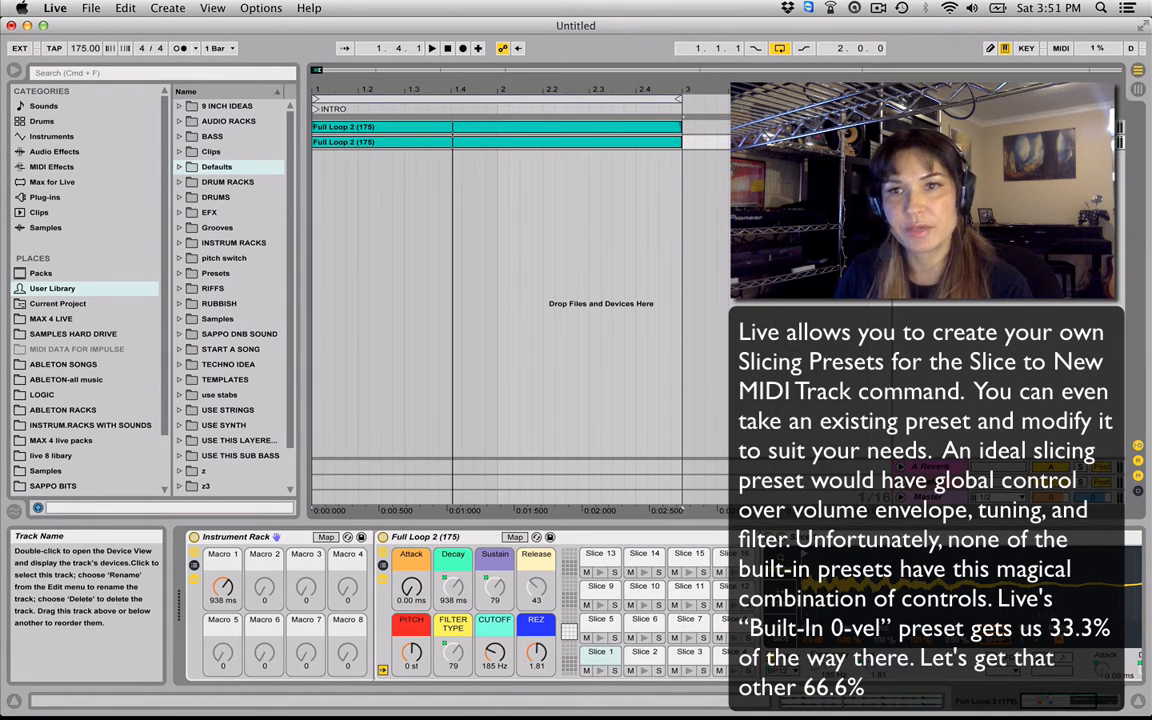
# Delete the MIDI track that was sliced with the RAP SLICE preset.
pyautogui.press('Delete')
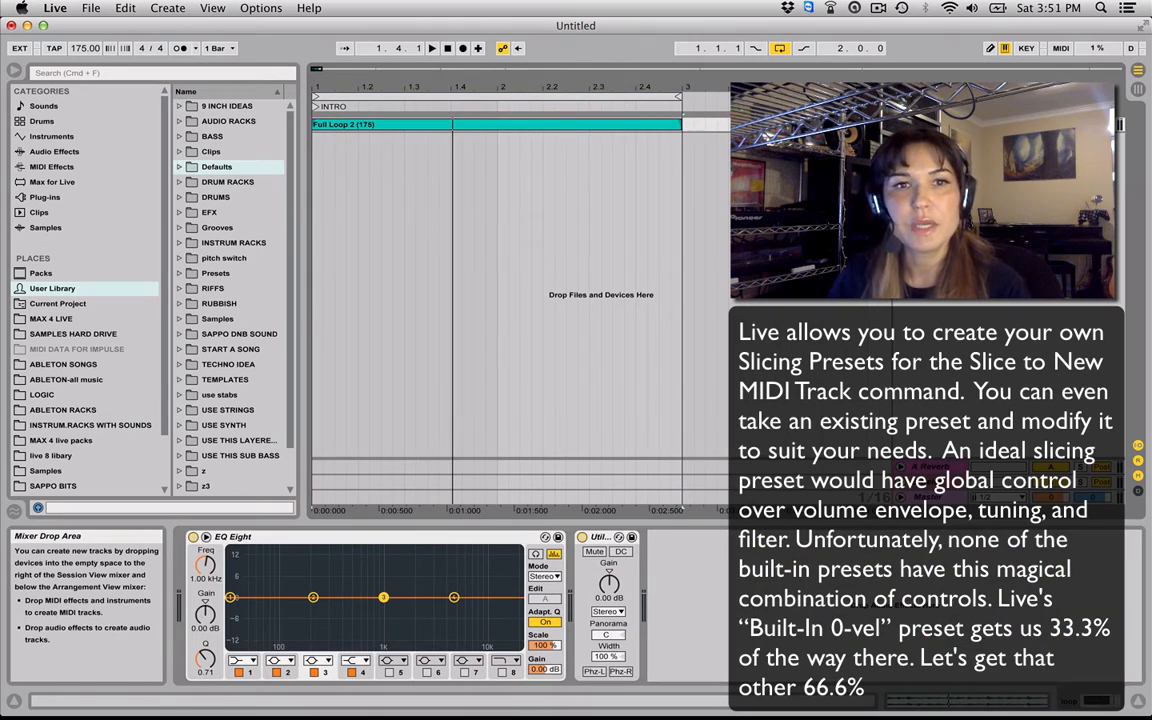
# Slice the Full Loop 2 clip to a new MIDI track, one slice per transient, using the Built-in 0-Vel preset.
pyautogui.rightClick(580, 127)
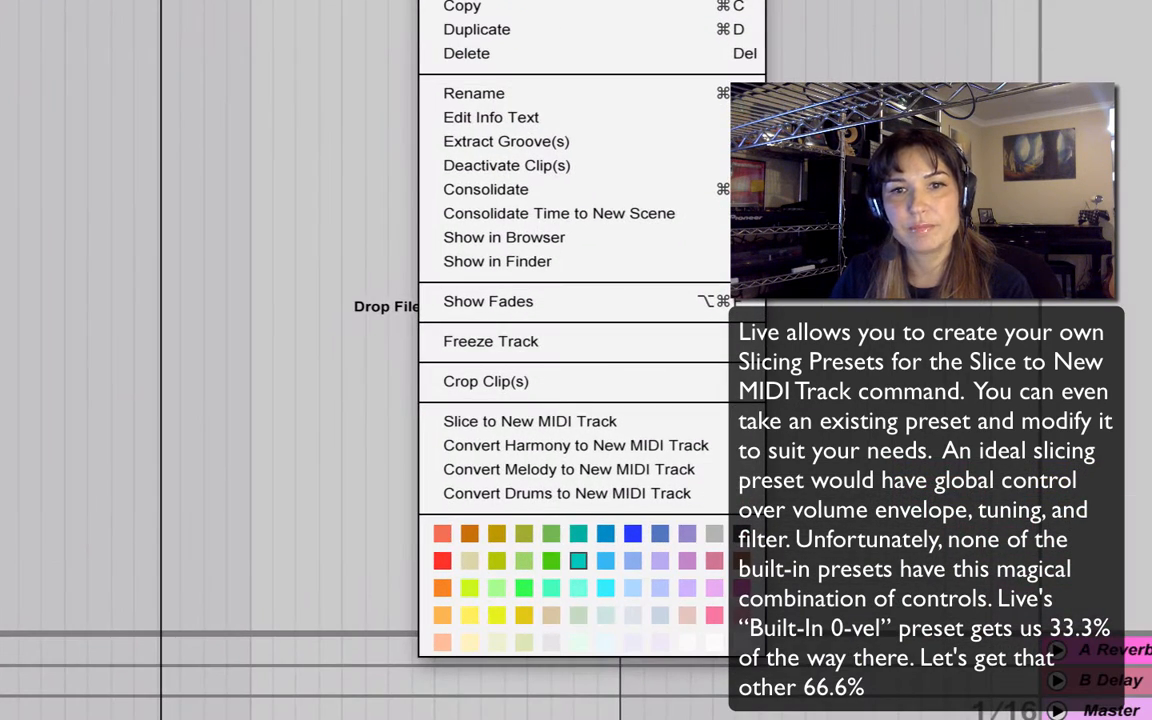
pyautogui.click(509, 423)
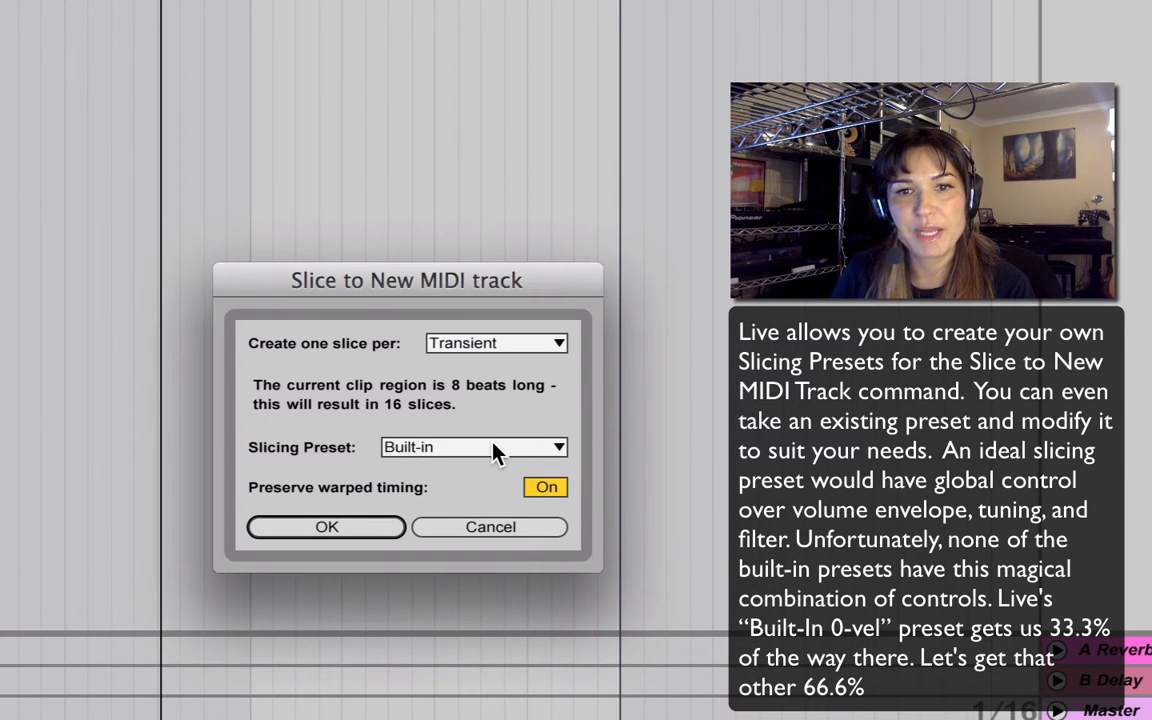
pyautogui.click(494, 450)
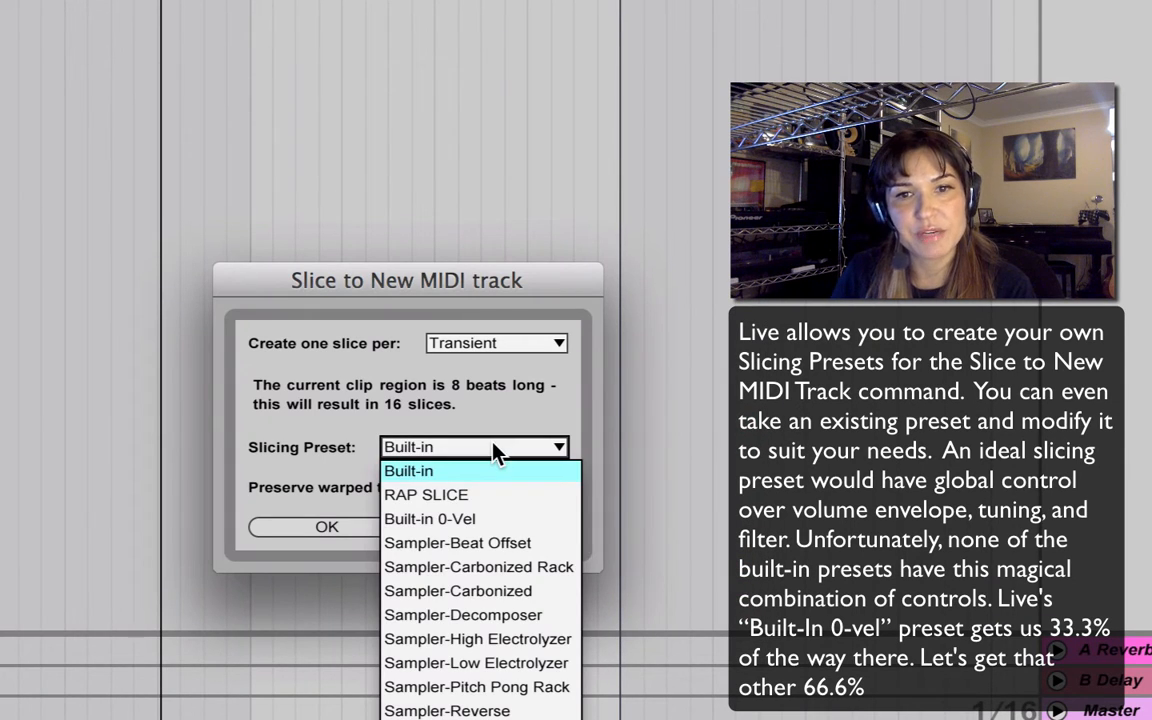
pyautogui.click(455, 522)
pyautogui.click(326, 530)
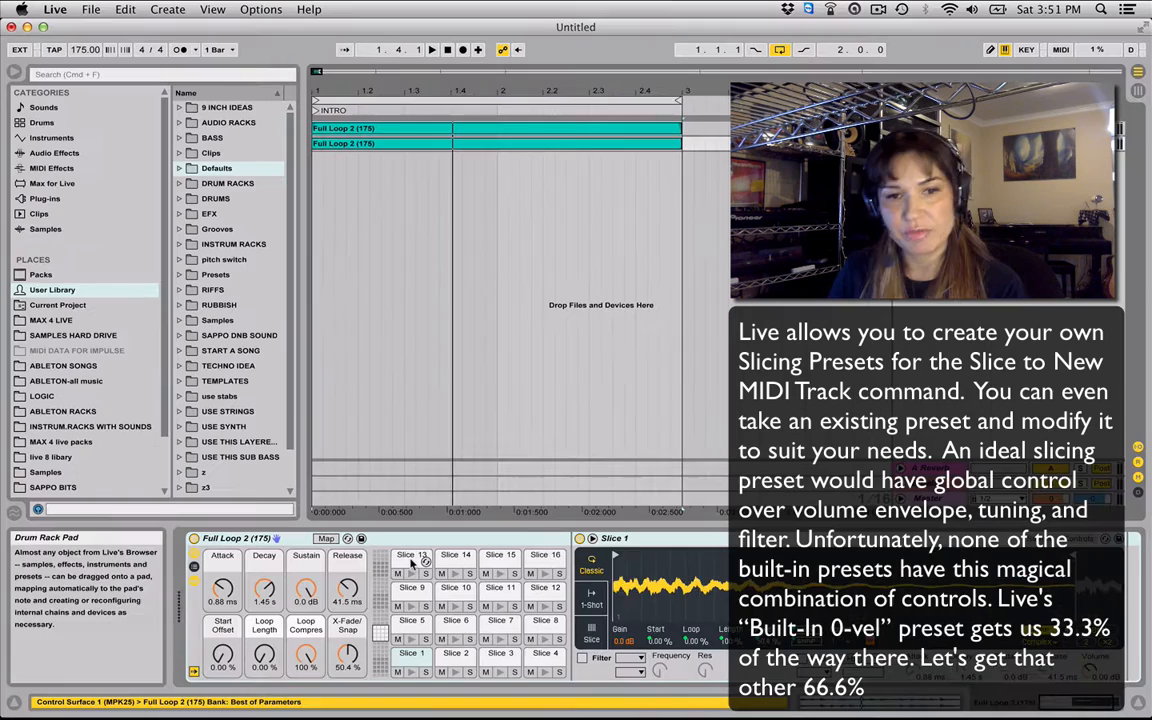
# Delete all sixteen slices from the drum rack's pads so that C1 to D#2 are empty.
pyautogui.click(411, 560)
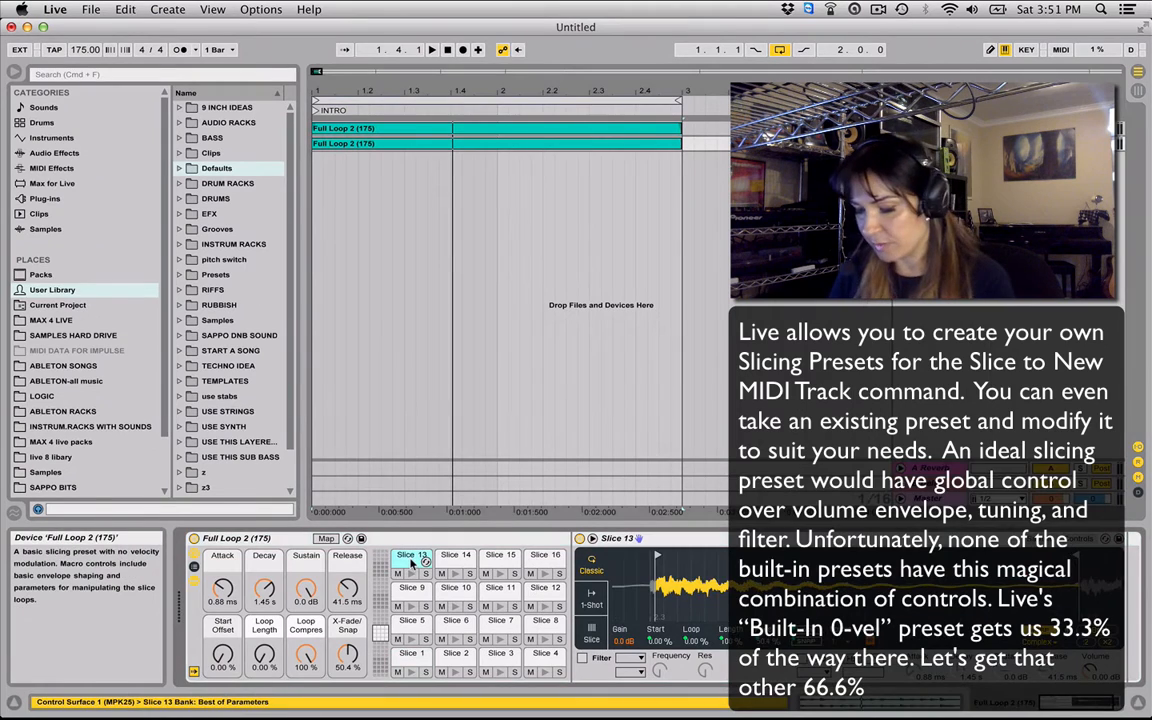
pyautogui.press('Delete')
pyautogui.click(456, 561)
pyautogui.press('Delete')
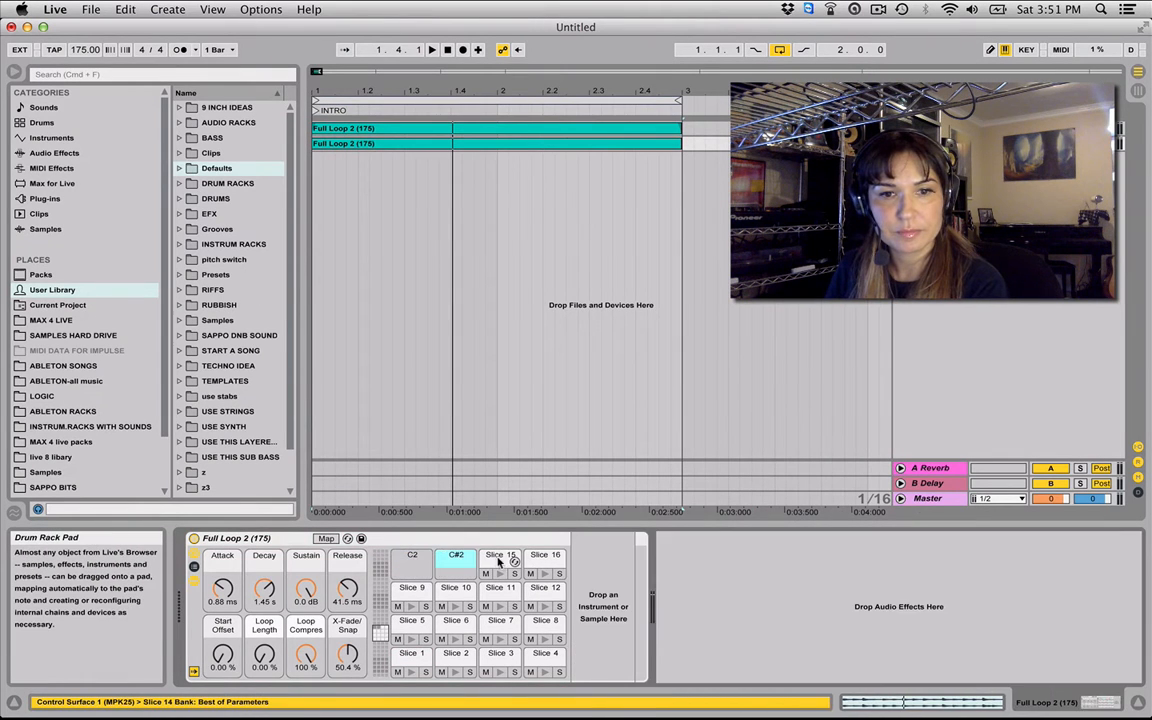
pyautogui.click(501, 561)
pyautogui.press('Delete')
pyautogui.click(543, 563)
pyautogui.press('Delete')
pyautogui.click(545, 590)
pyautogui.press('Delete')
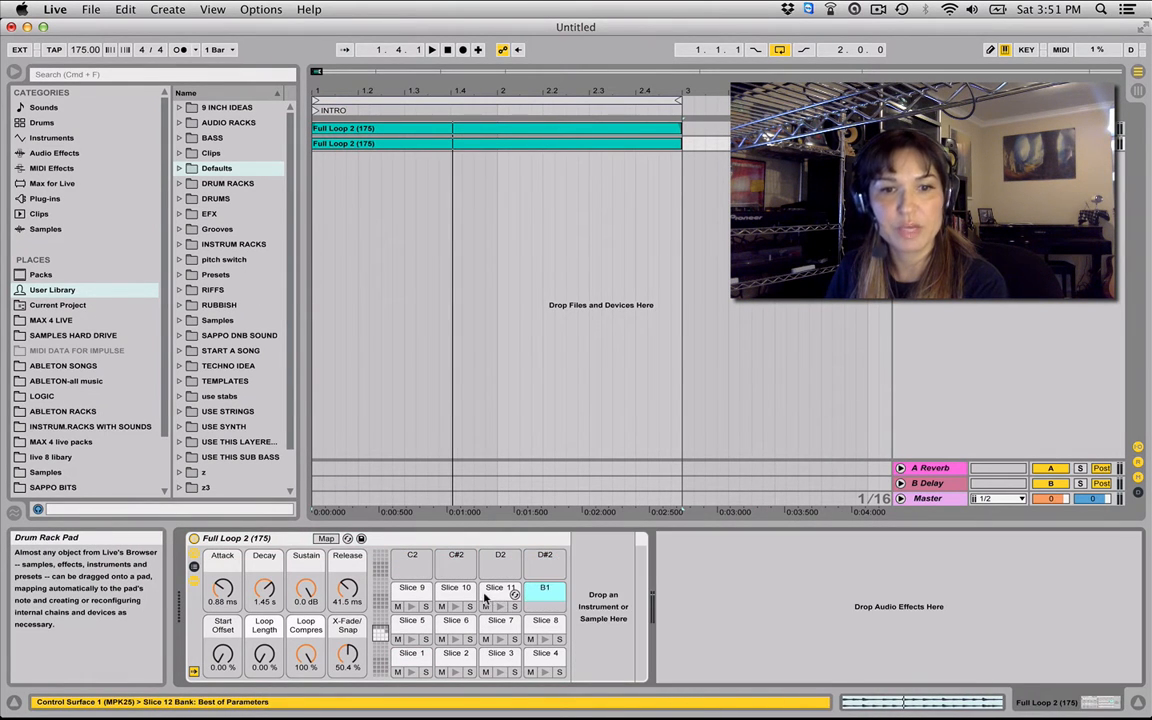
pyautogui.click(500, 590)
pyautogui.press('Delete')
pyautogui.click(455, 593)
pyautogui.press('Delete')
pyautogui.click(412, 590)
pyautogui.press('Delete')
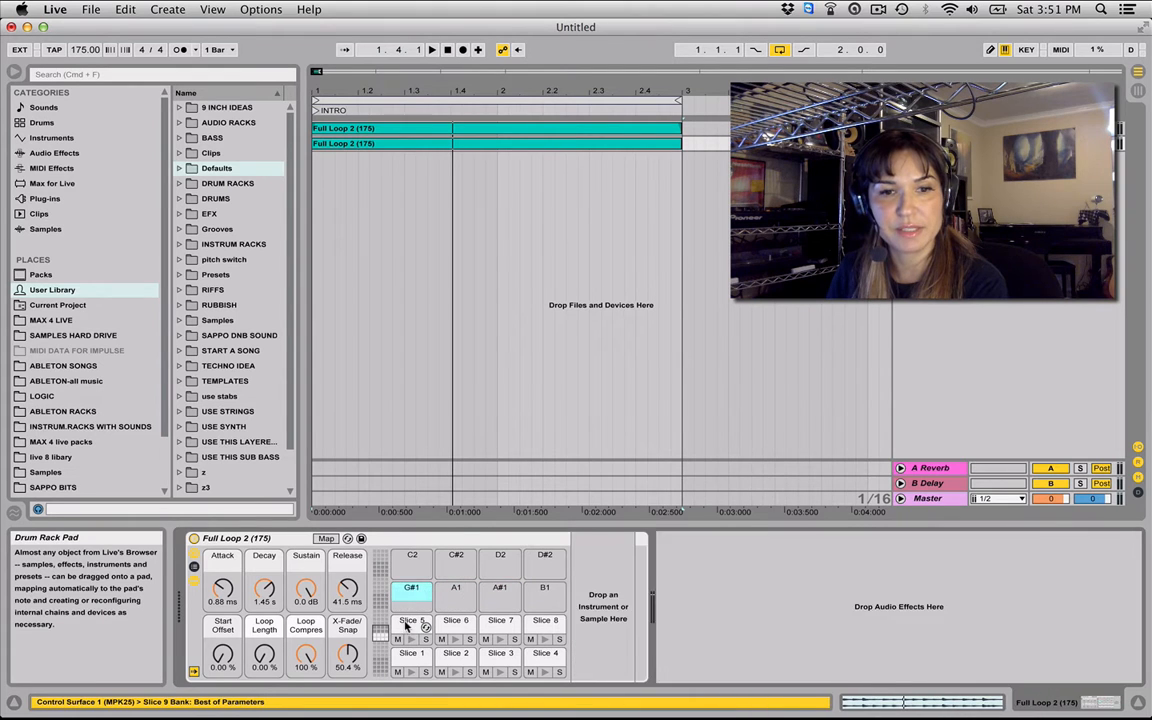
pyautogui.click(455, 622)
pyautogui.press('Delete')
pyautogui.click(538, 627)
pyautogui.press('Delete')
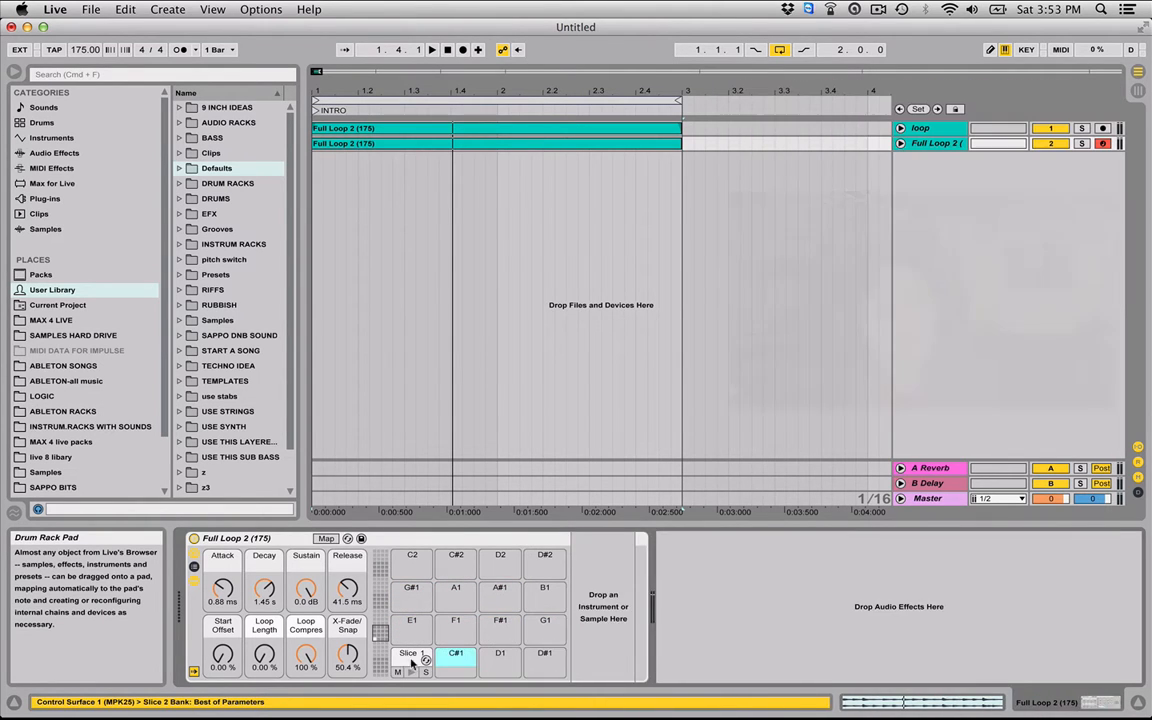
pyautogui.click(416, 658)
pyautogui.press('Delete')
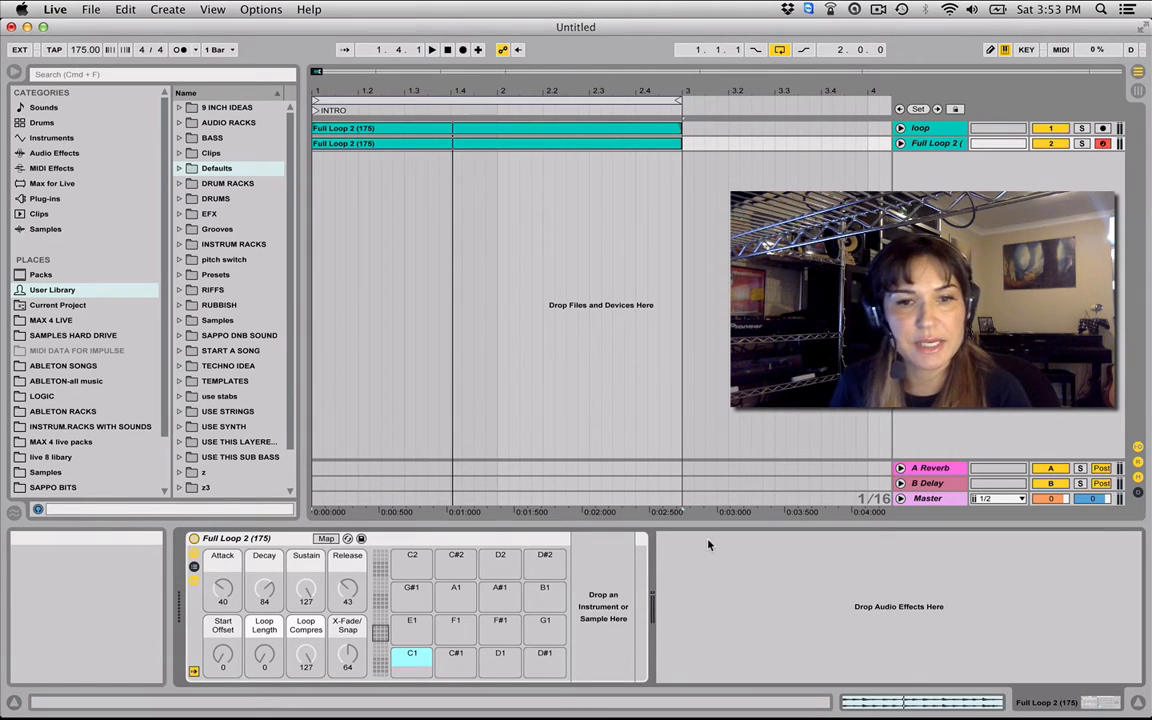
# Load an empty Simpler onto pad C1 and map its Attack, Decay, Sustain and Release to the macros of the same names.
pyautogui.click(51, 137)
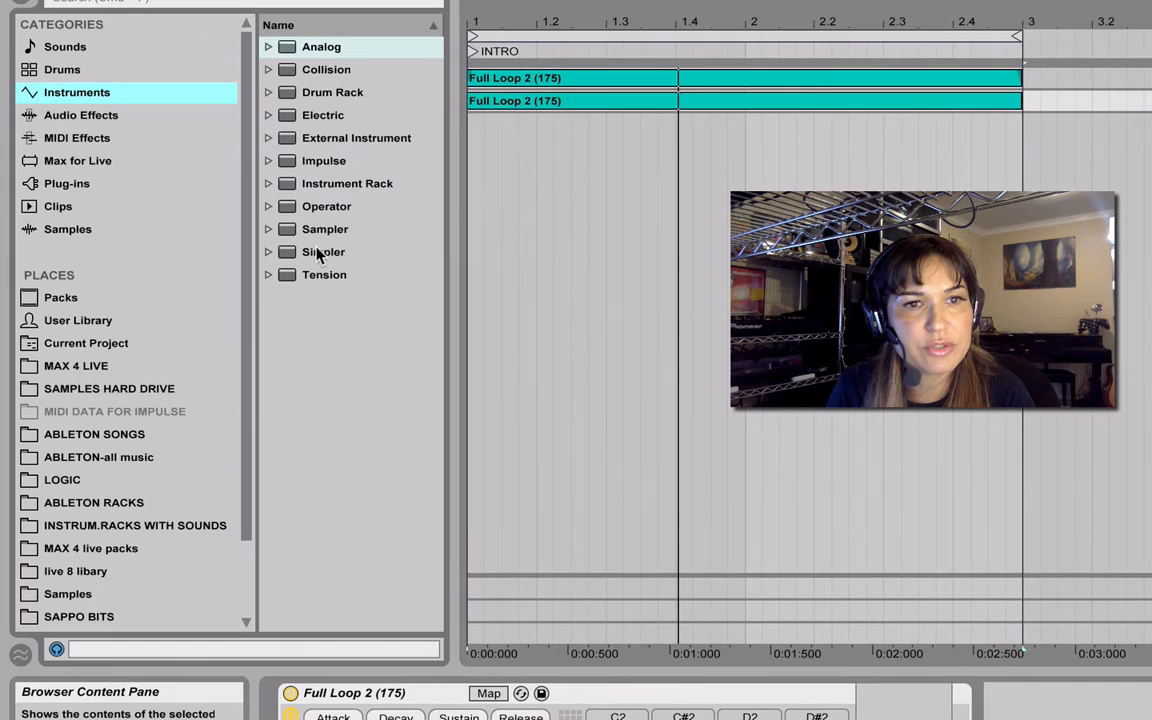
pyautogui.moveTo(318, 255); pyautogui.dragTo(643, 632)
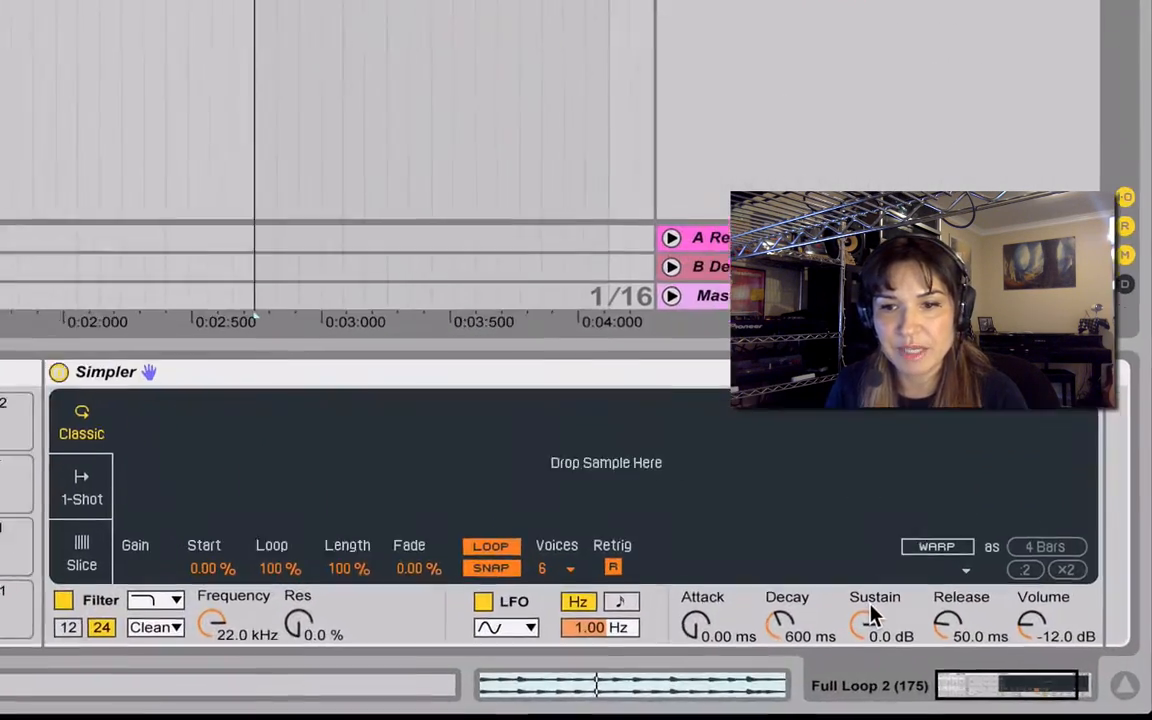
pyautogui.rightClick(673, 625)
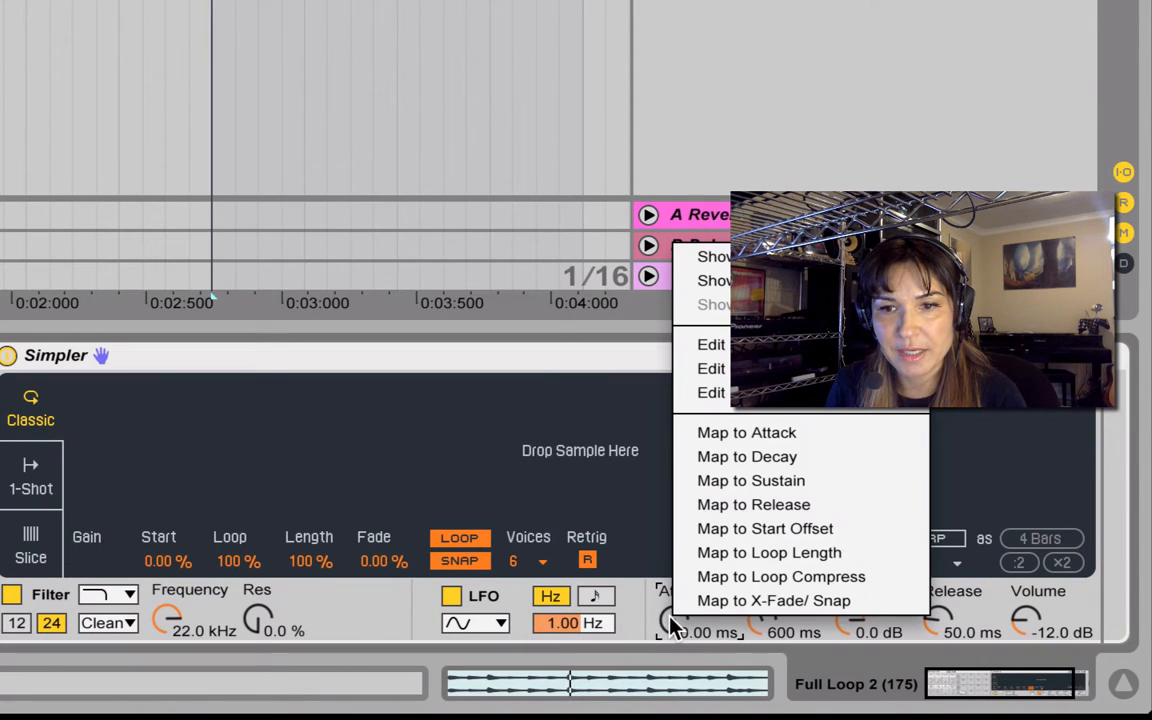
pyautogui.click(705, 436)
pyautogui.rightClick(765, 620)
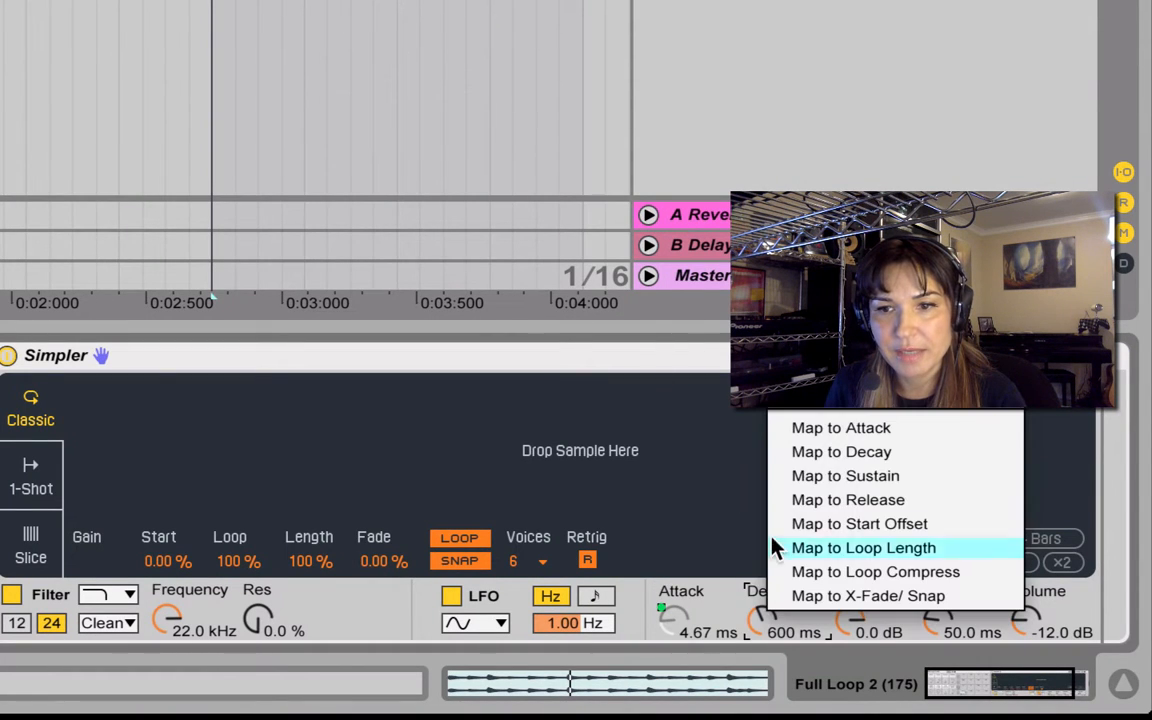
pyautogui.click(836, 450)
pyautogui.rightClick(842, 622)
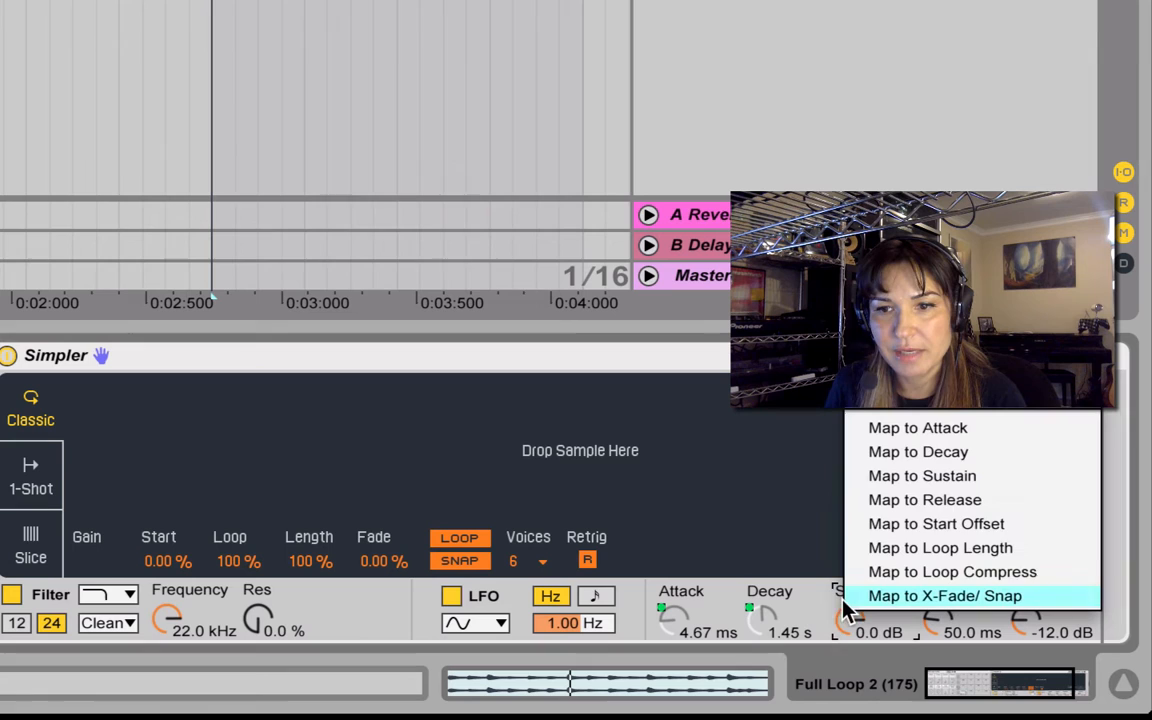
pyautogui.click(905, 477)
pyautogui.rightClick(937, 622)
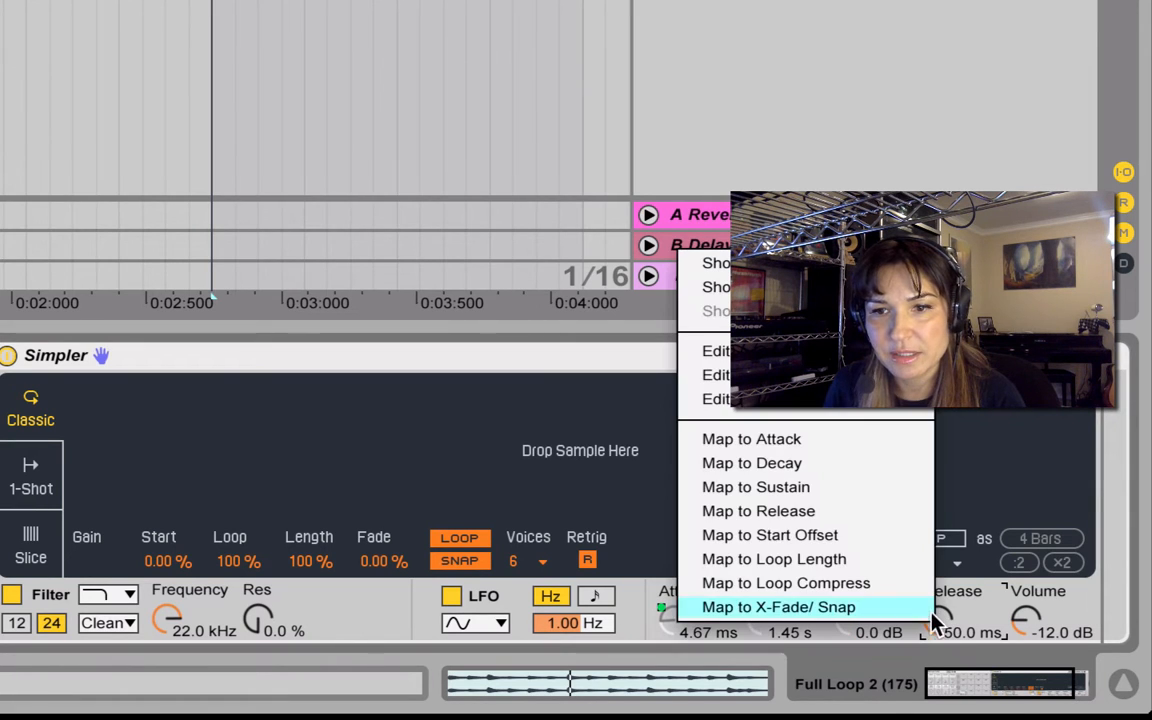
pyautogui.click(858, 511)
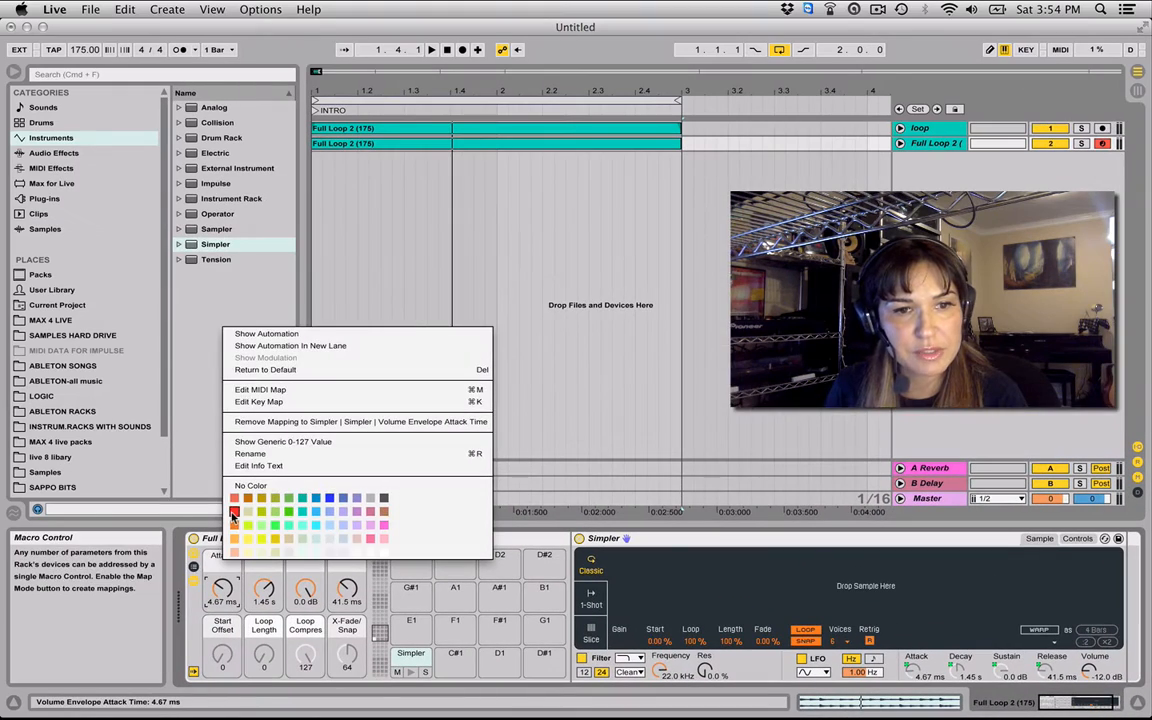
# Colour the Attack, Decay, Sustain and Release macros red, light green, teal and blue, and set them to 0.00 ms, 32.0 ms, -11 dB and 8.00 ms.
pyautogui.click(233, 512)
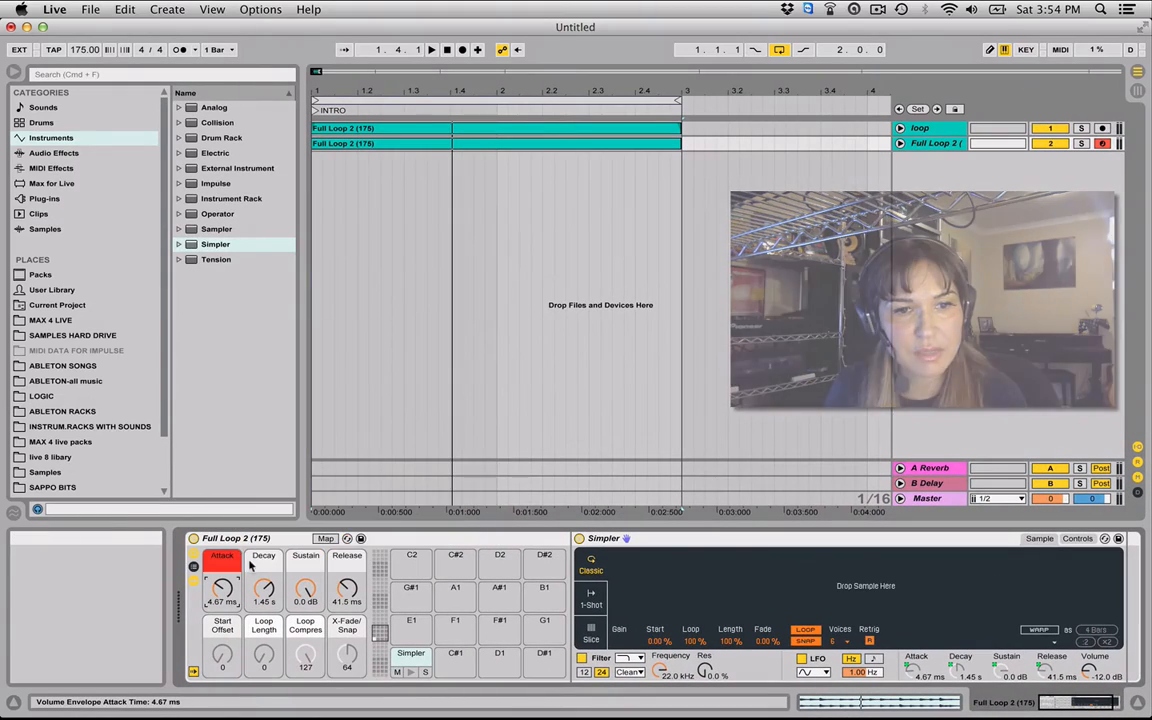
pyautogui.rightClick(263, 557)
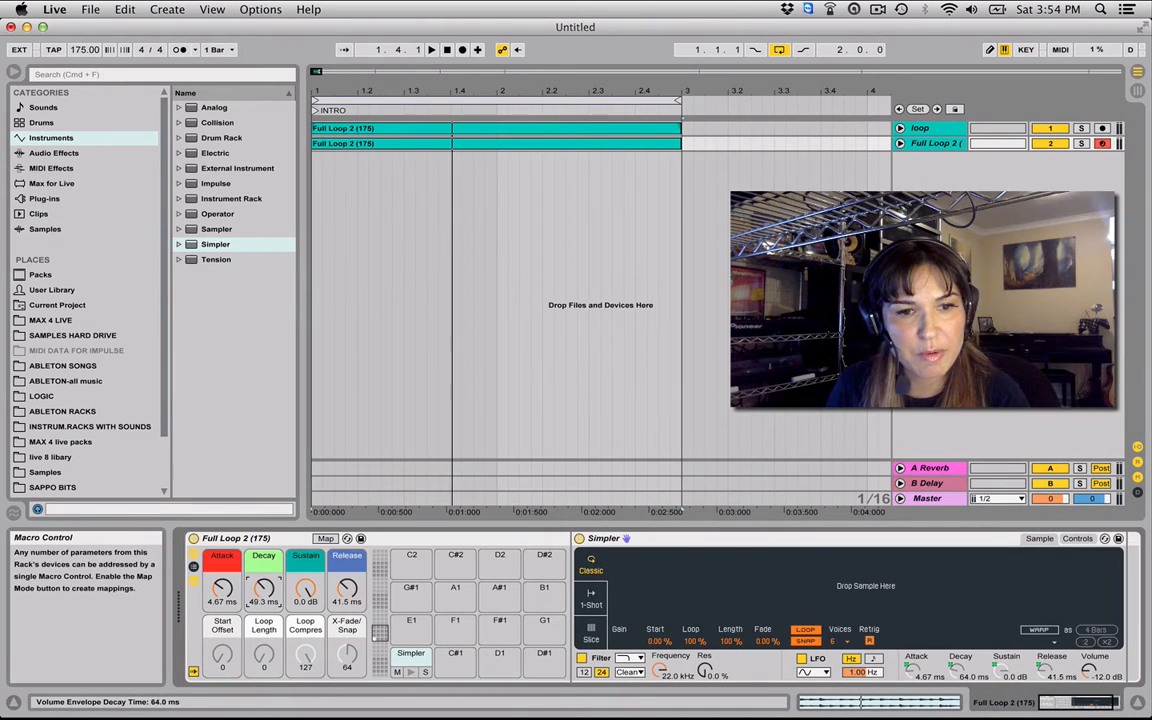
pyautogui.moveTo(264, 589); pyautogui.dragTo(307, 616)
pyautogui.moveTo(225, 589); pyautogui.dragTo(225, 625)
pyautogui.moveTo(348, 590); pyautogui.dragTo(348, 605)
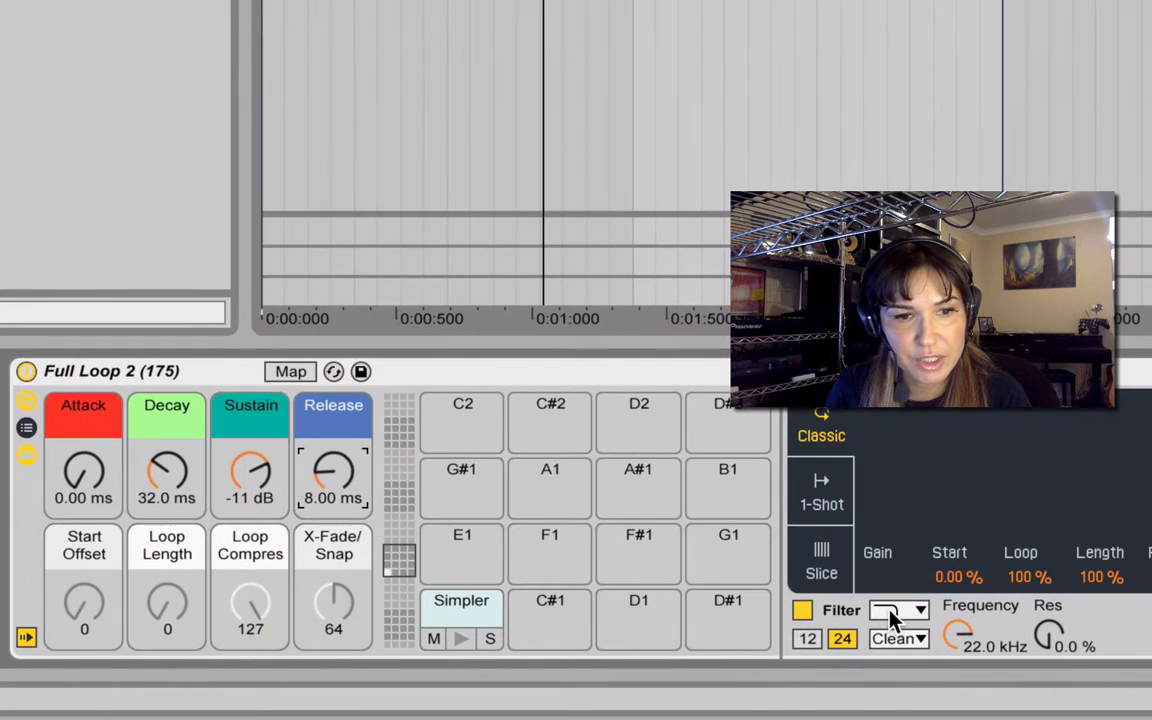
# Rename the drum rack's Start Offset macro as "filter".
pyautogui.rightClick(893, 620)
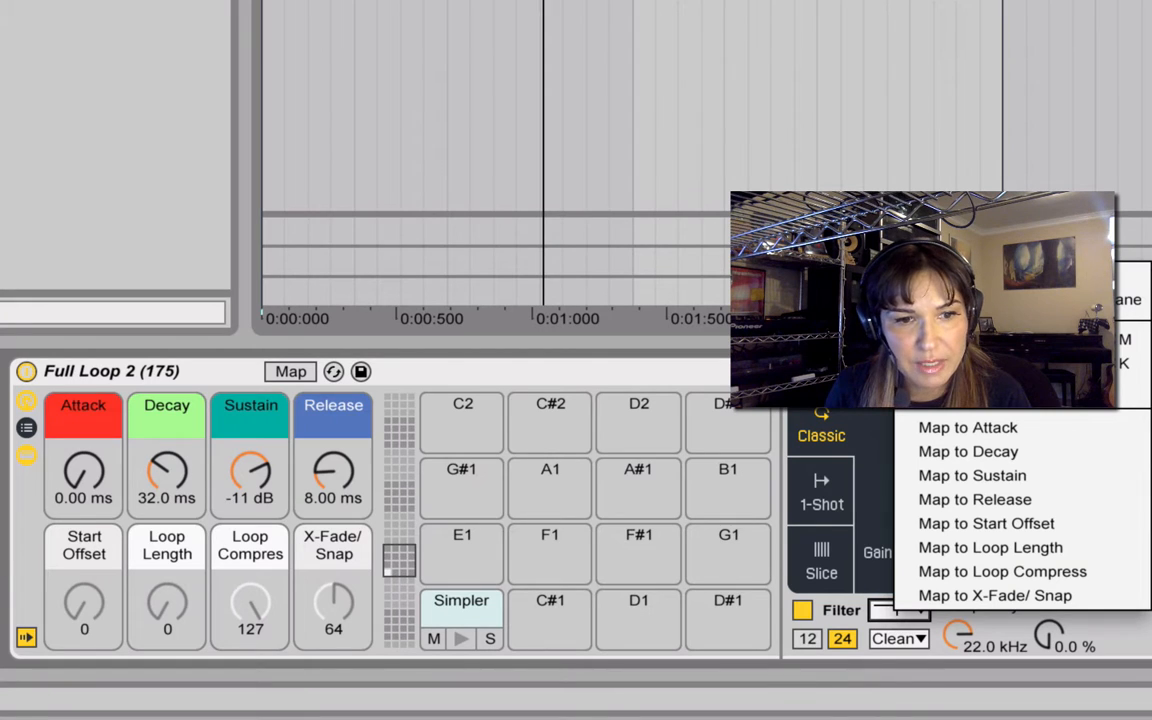
pyautogui.click(85, 553)
pyautogui.click(88, 553)
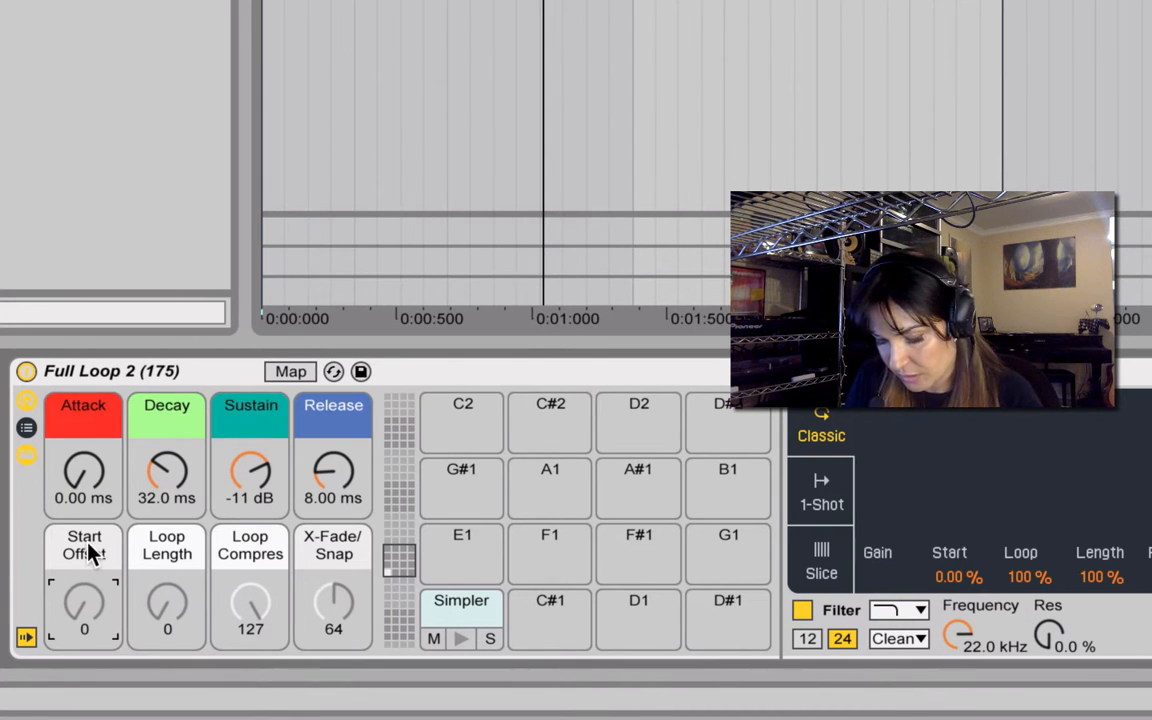
pyautogui.hotkey('ctrl', 'r')
pyautogui.write('fi')
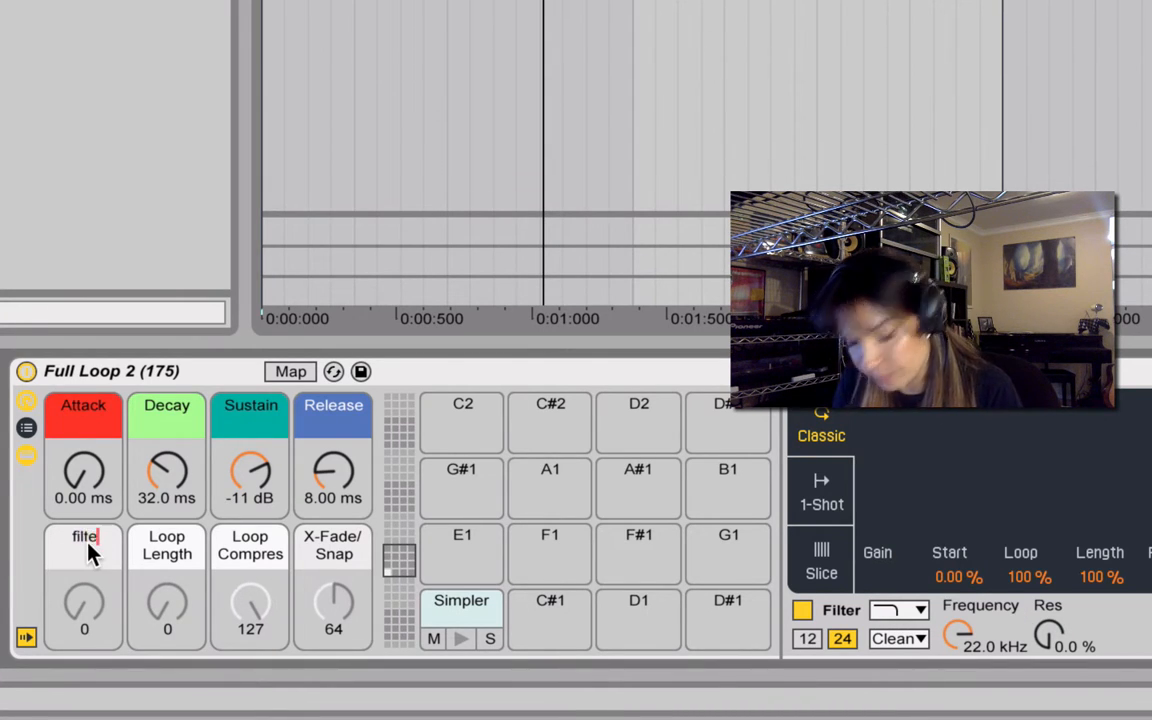
pyautogui.press('Return')
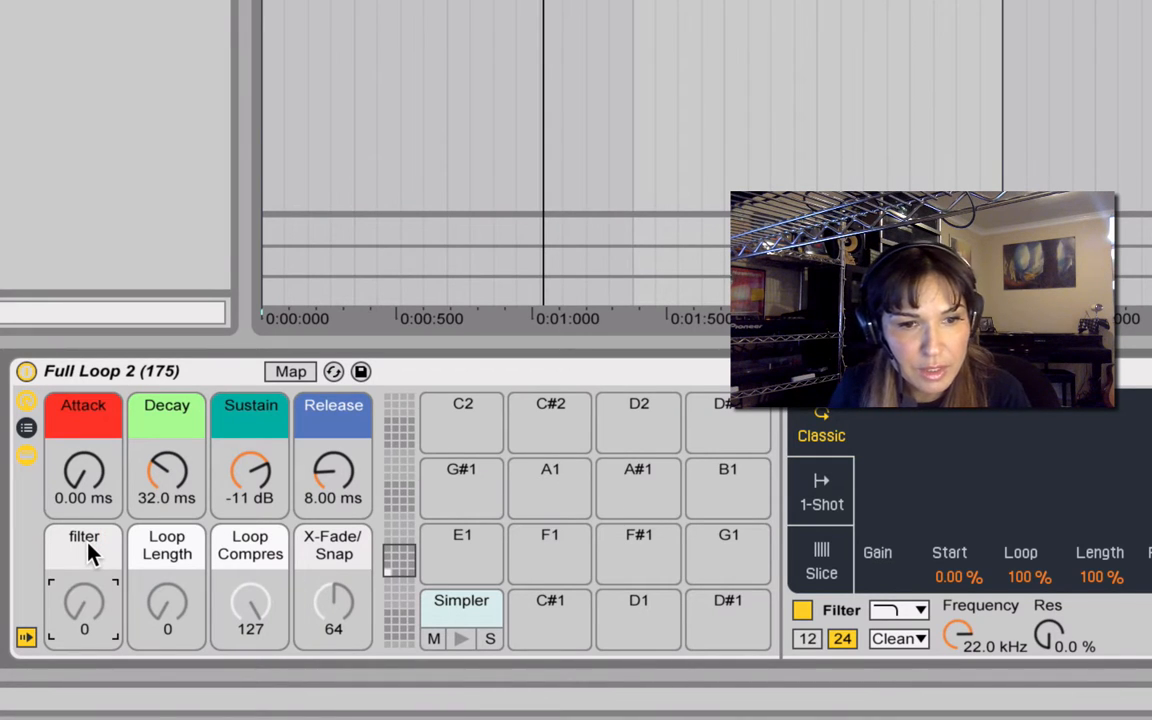
# Map Simpler's filter type to the filter macro, then set the macro to 38 and colour it bright cyan.
pyautogui.rightClick(897, 609)
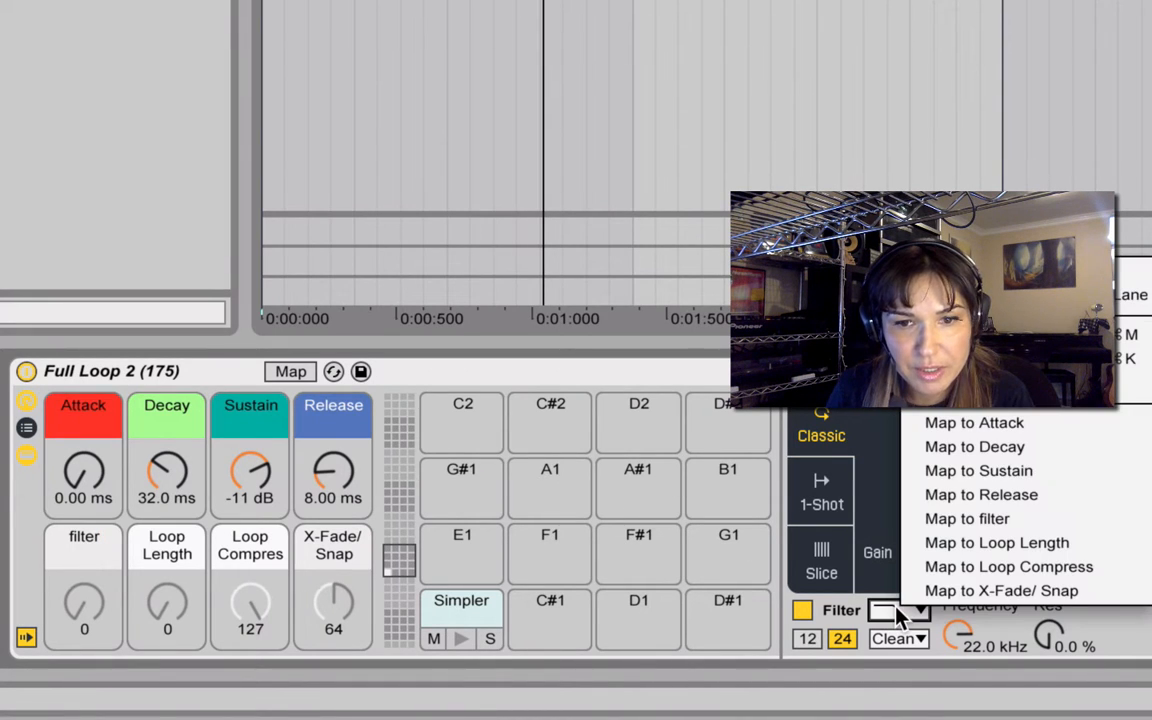
pyautogui.click(946, 519)
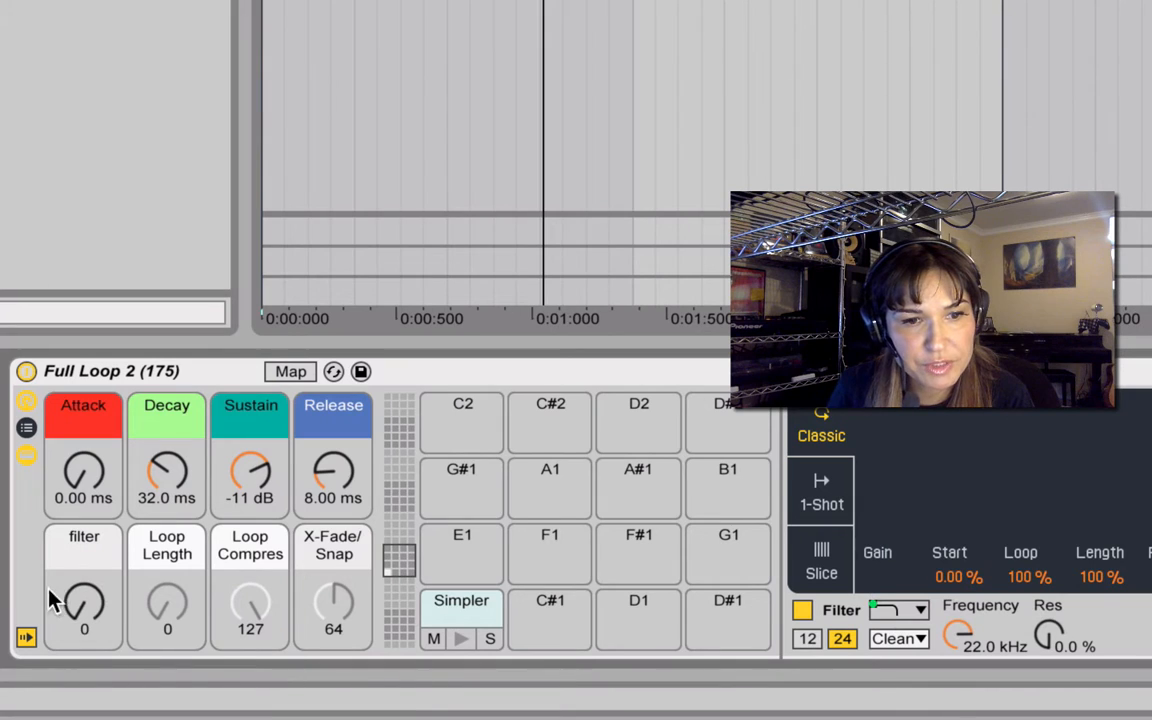
pyautogui.moveTo(84, 602); pyautogui.dragTo(84, 567)
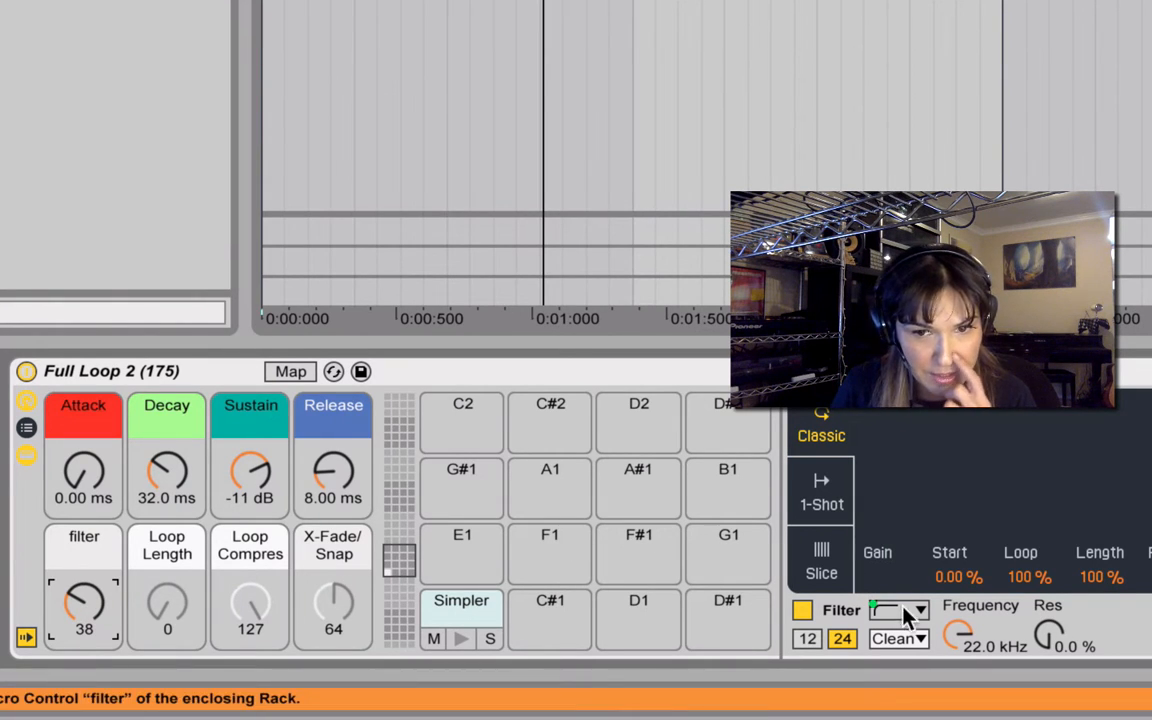
pyautogui.rightClick(89, 543)
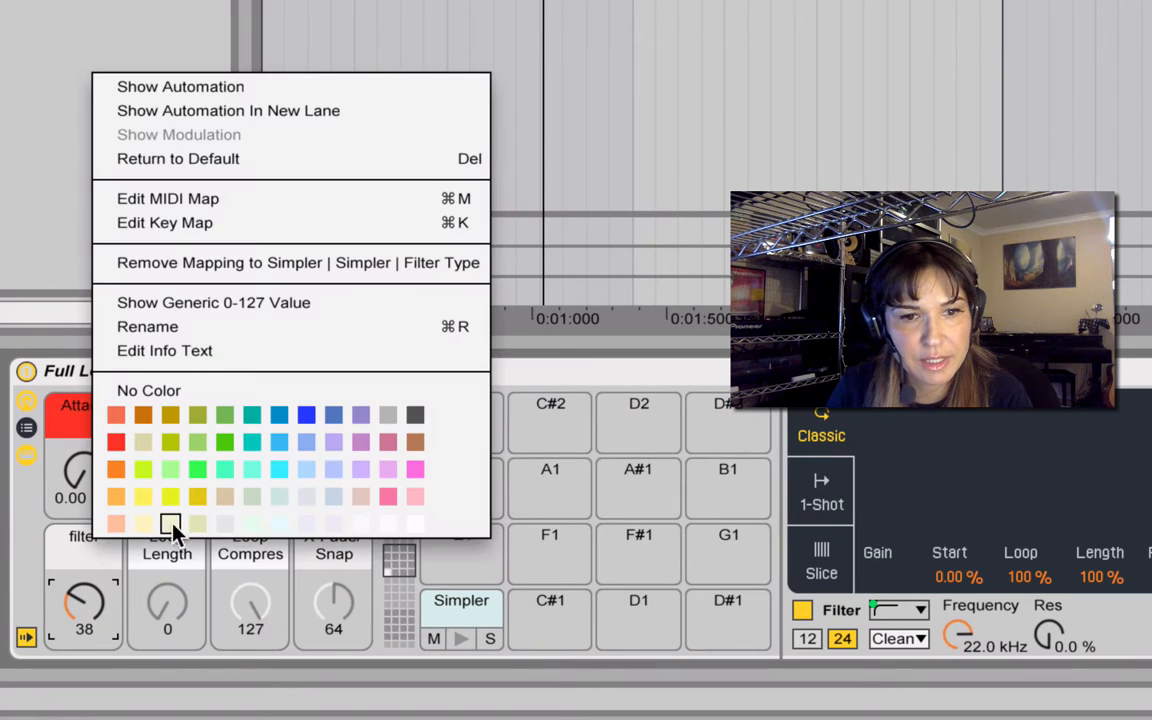
pyautogui.click(284, 471)
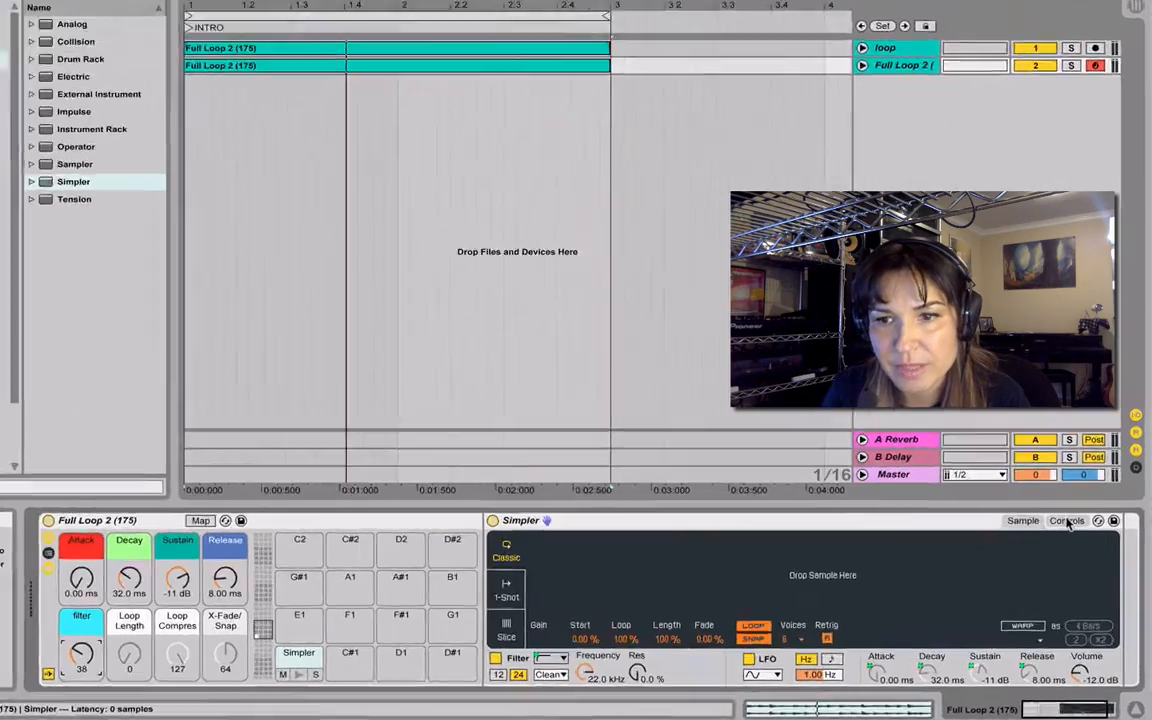
# Rename the Loop Length macro as "transp" and map Simpler's Transp parameter to it, setting the macro to -36 st.
pyautogui.click(1066, 521)
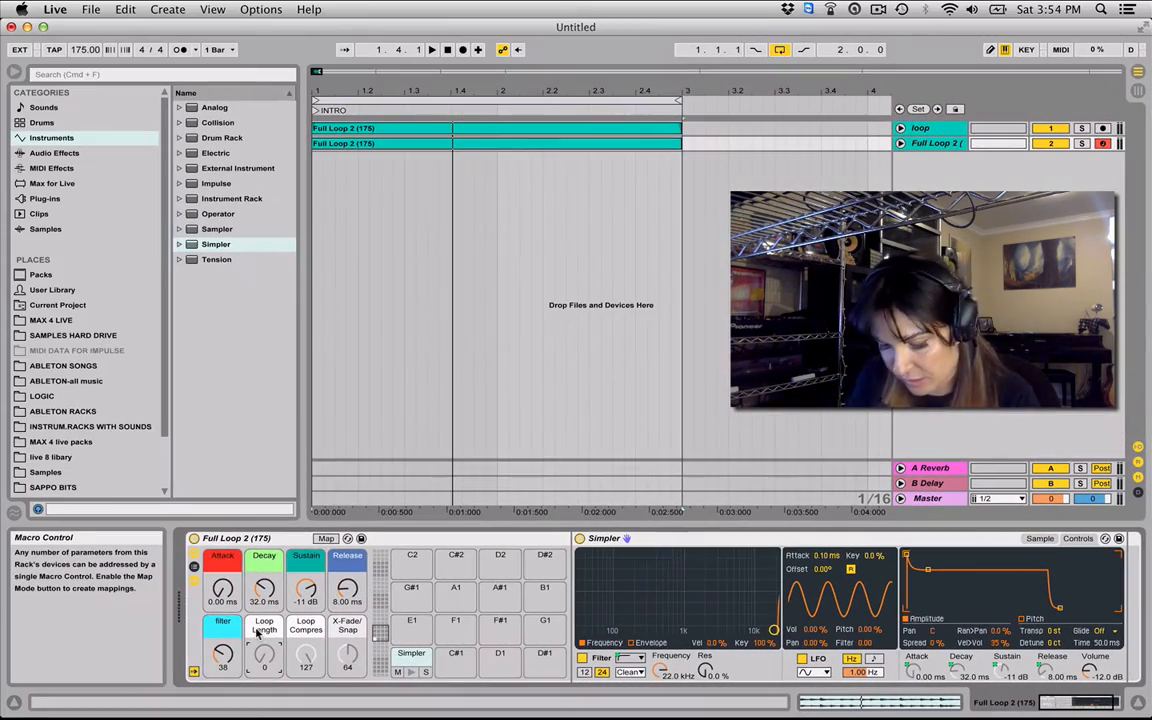
pyautogui.click(263, 625)
pyautogui.press('super+r')
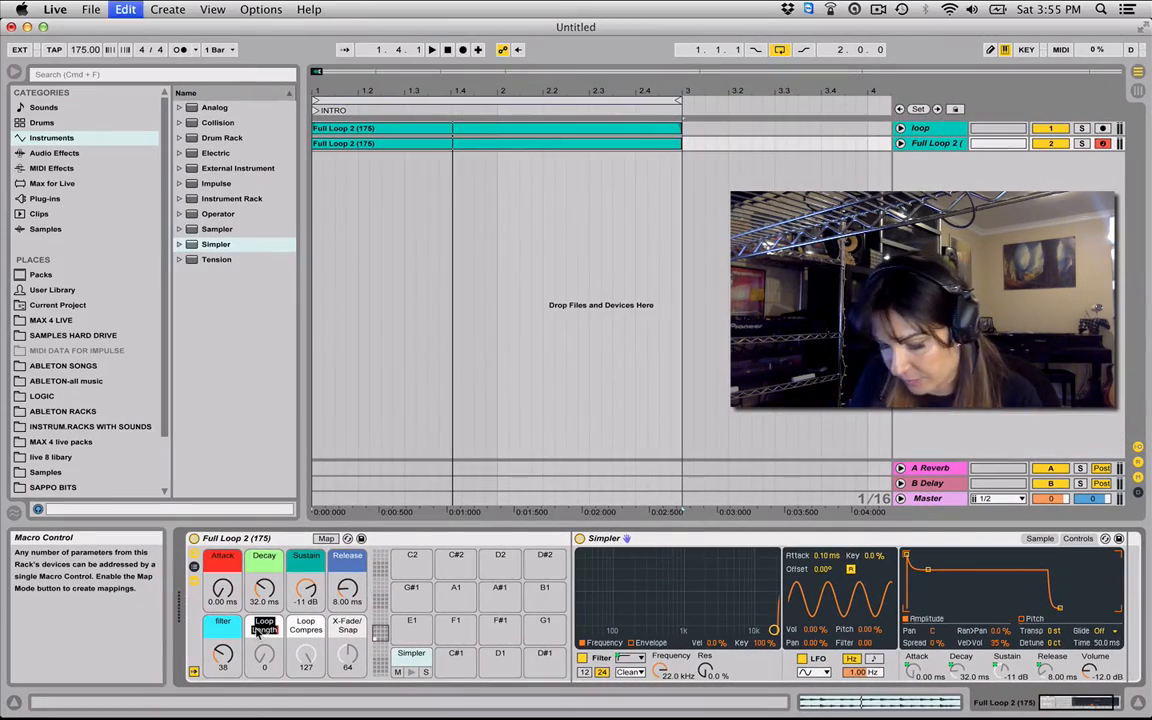
pyautogui.write('transp')
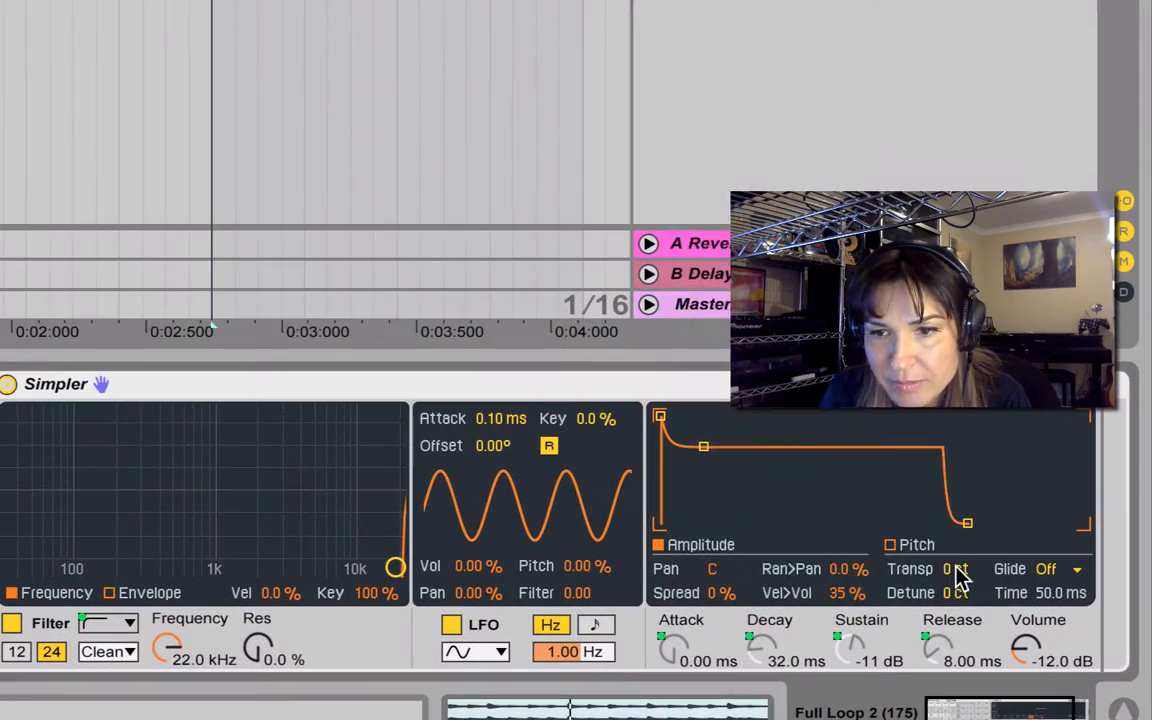
pyautogui.rightClick(1064, 632)
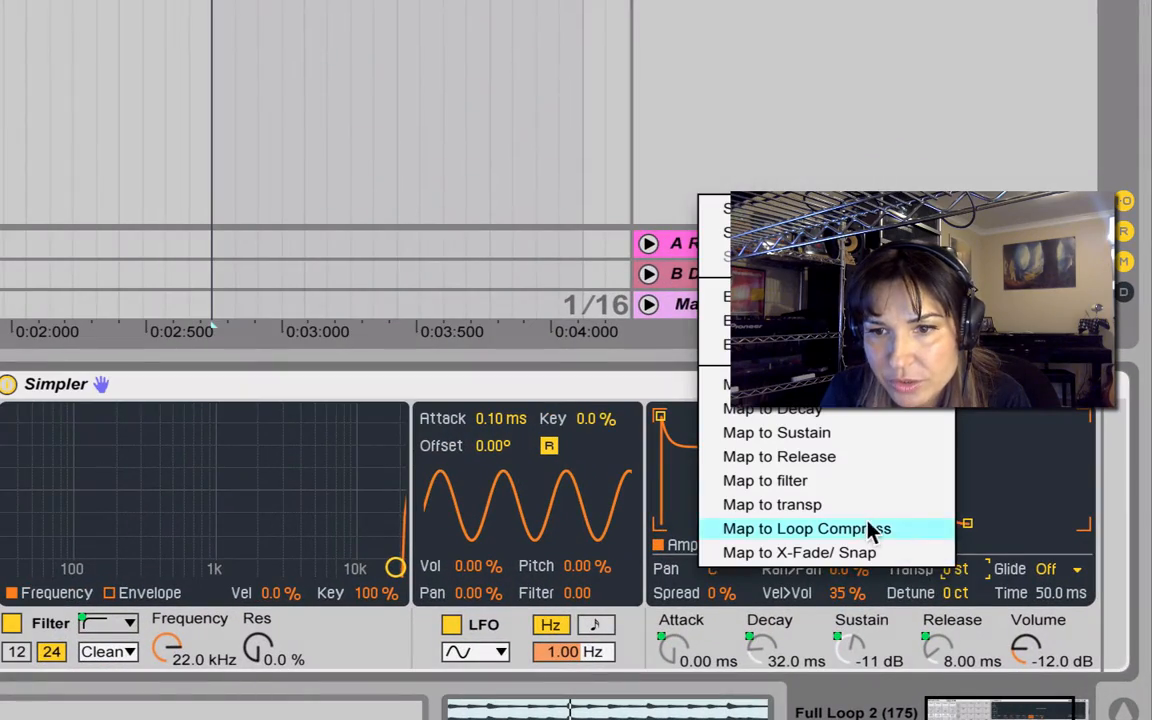
pyautogui.click(818, 505)
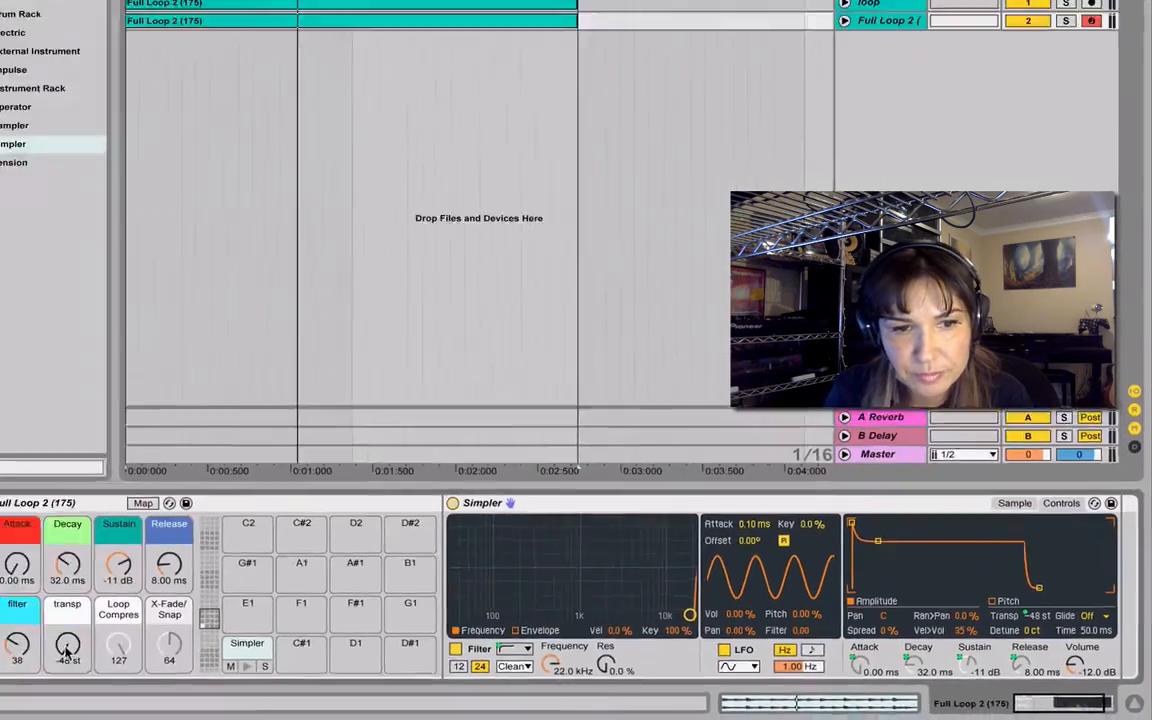
pyautogui.moveTo(67, 652); pyautogui.dragTo(70, 616)
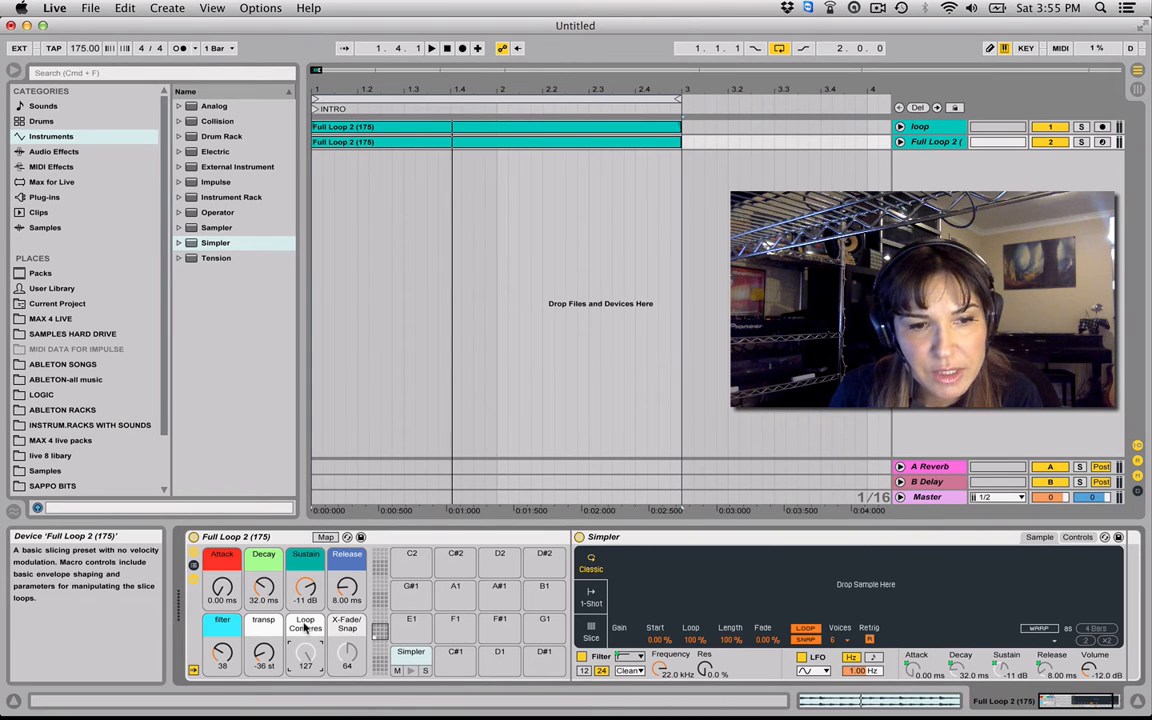
# Rename the Loop Compres macro as "cutoff" and the X-Fade/Snap macro as "rez".
pyautogui.press('super+r')
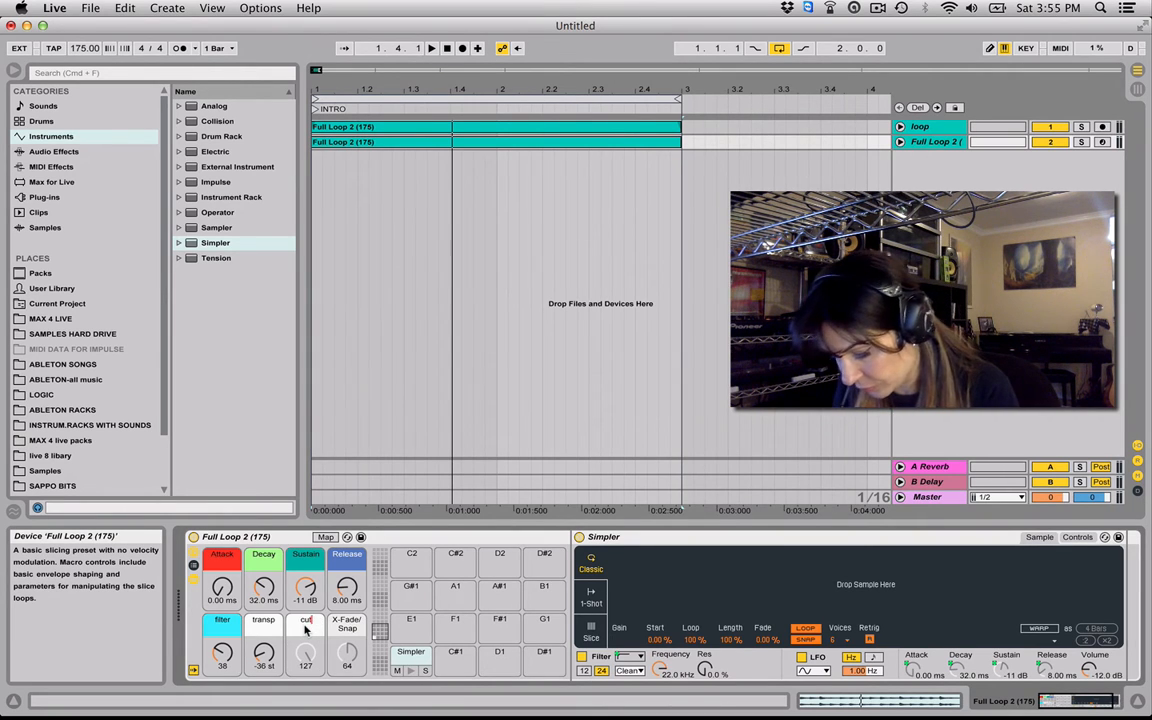
pyautogui.write('cutoff')
pyautogui.press('Return')
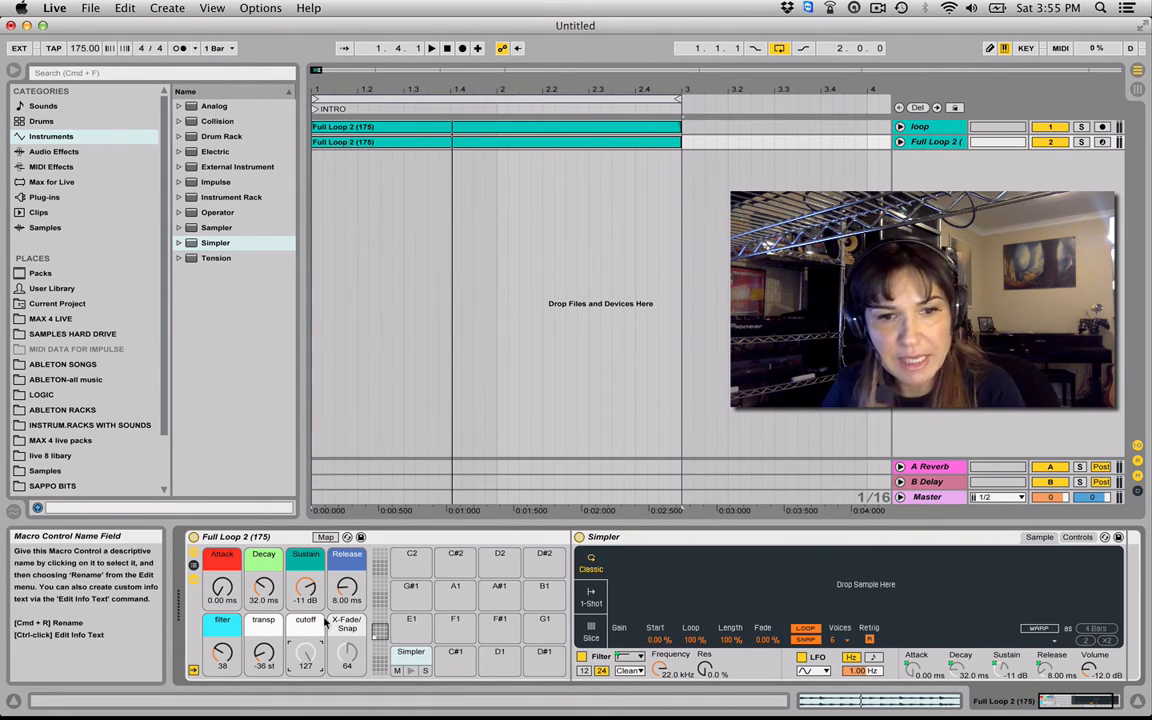
pyautogui.press('super+r')
pyautogui.write('re')
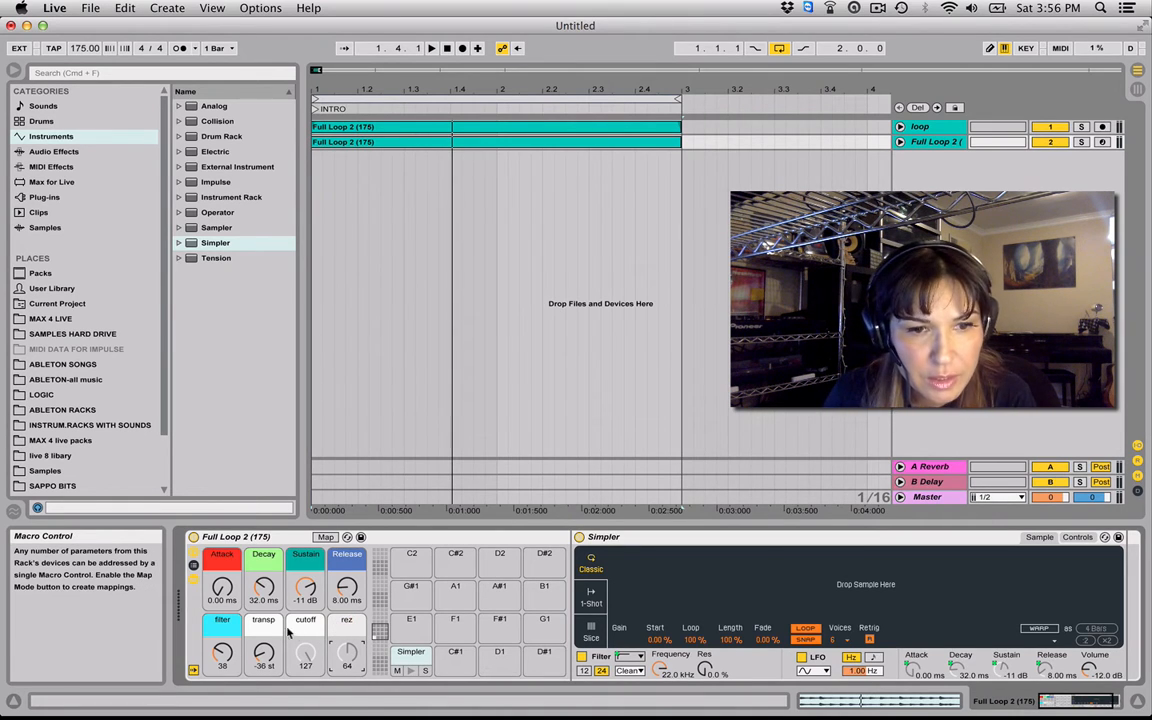
# Colour the cutoff macro pink and the rez macro brown, and map Simpler's filter Frequency to cutoff and Res to rez.
pyautogui.rightClick(310, 620)
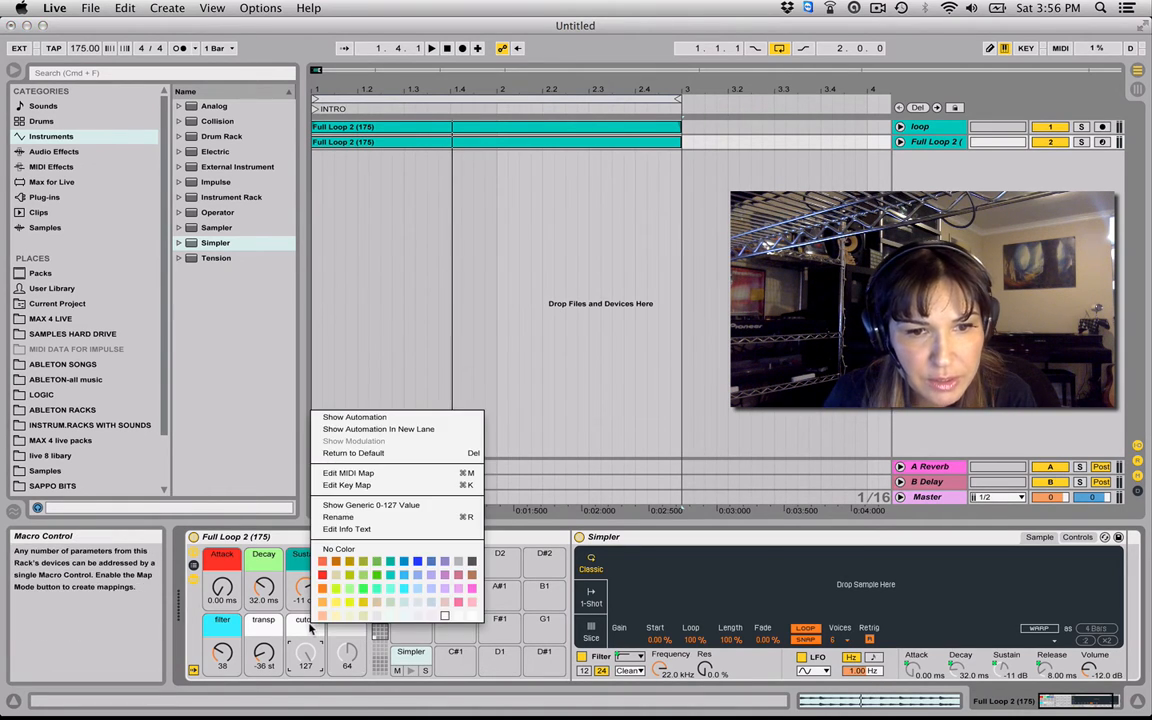
pyautogui.click(448, 602)
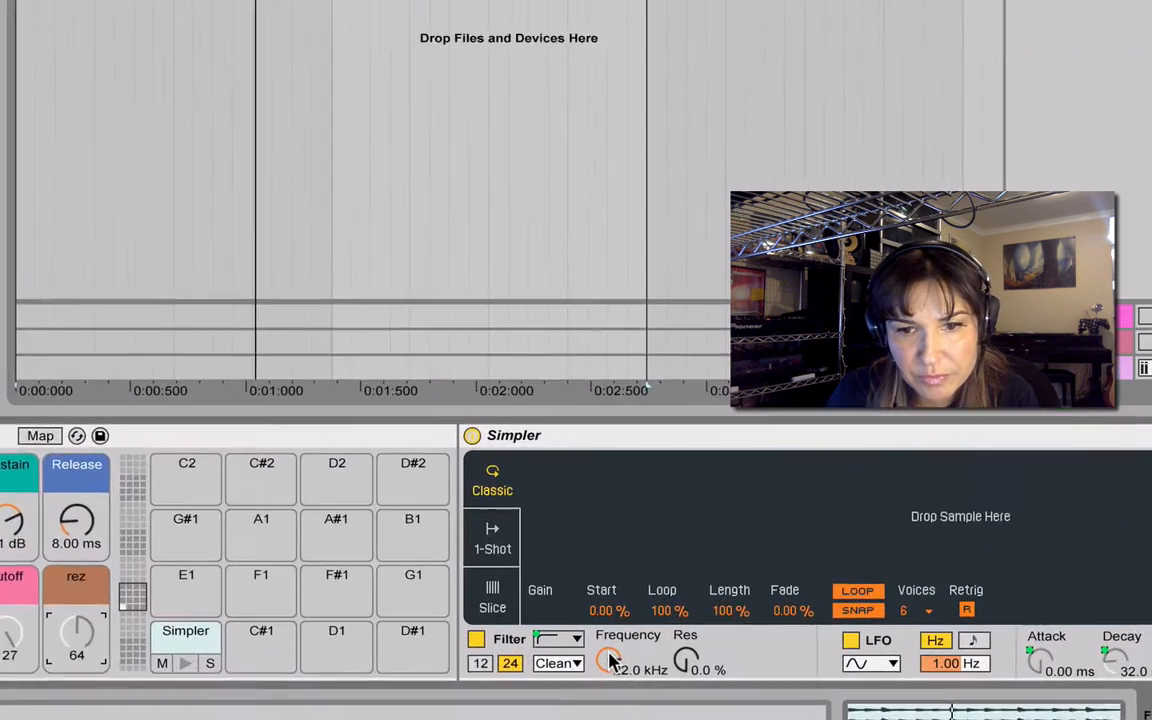
pyautogui.rightClick(610, 660)
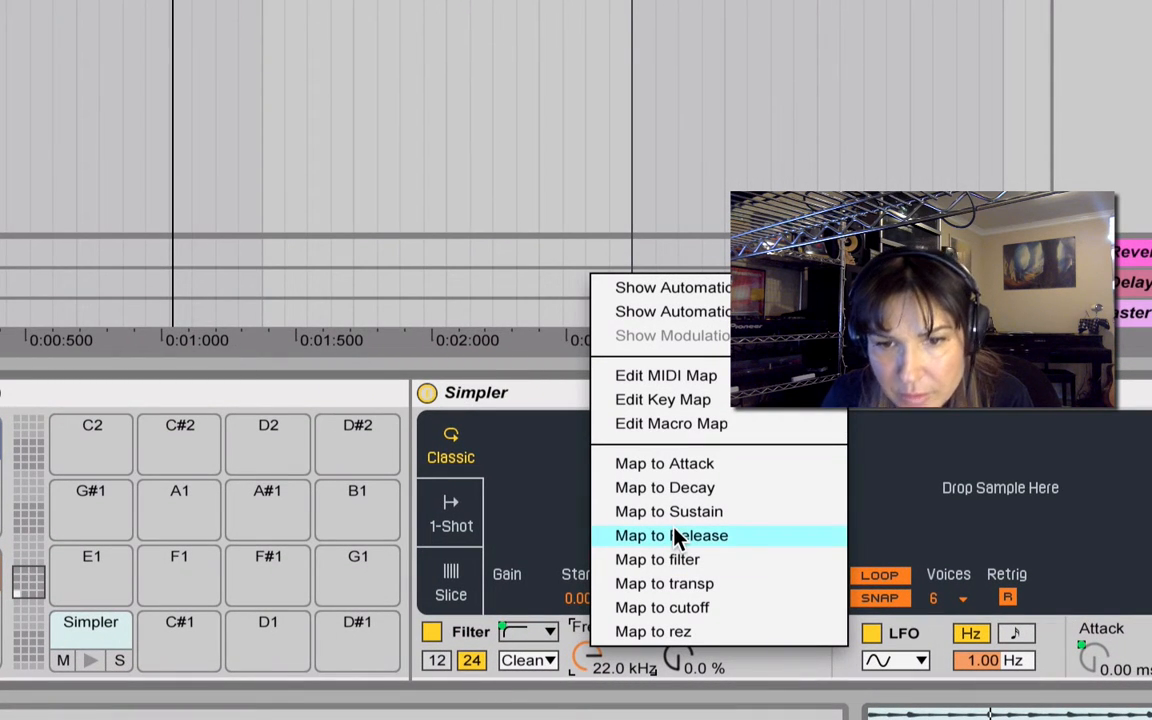
pyautogui.click(686, 603)
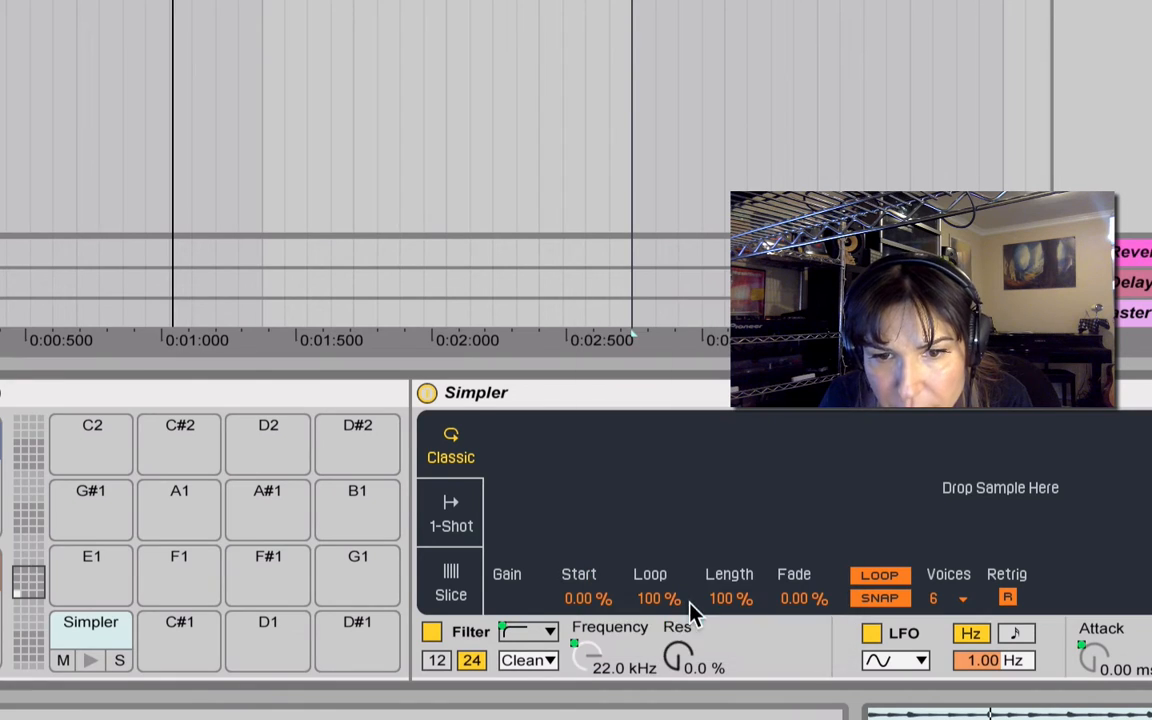
pyautogui.rightClick(674, 658)
pyautogui.click(712, 638)
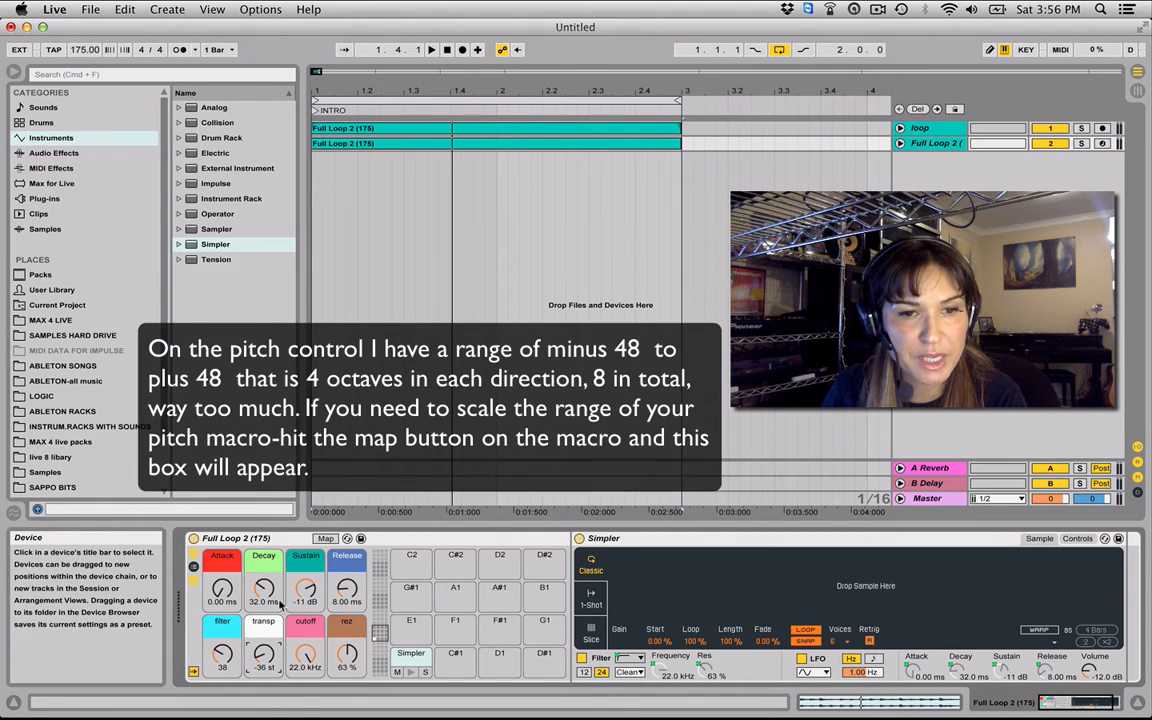
# Limit the transp macro's mapping range to a minimum of -12 st and a maximum of +12 st.
pyautogui.click(324, 541)
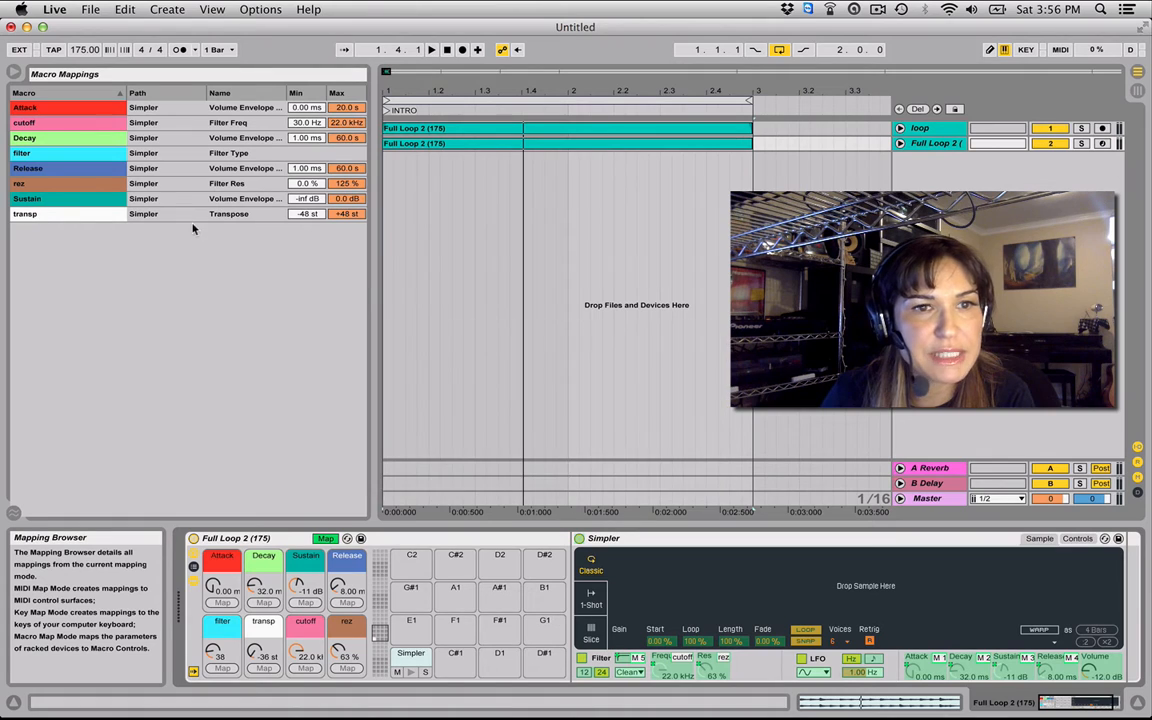
pyautogui.click(305, 215)
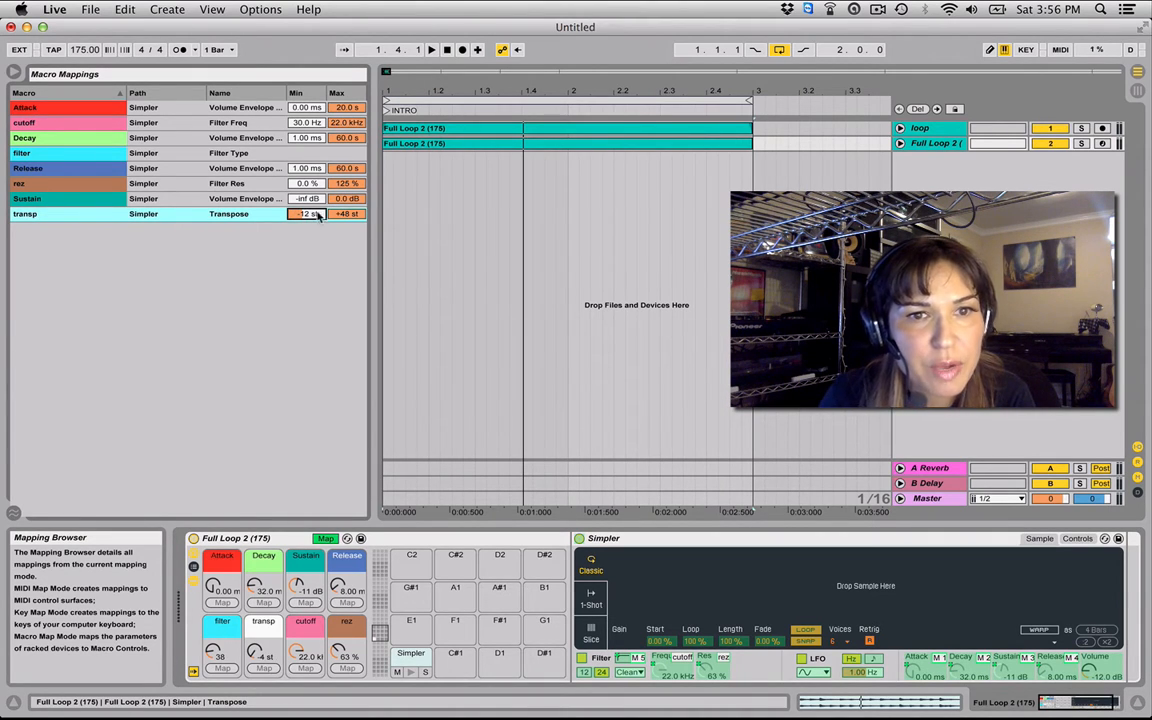
pyautogui.moveTo(345, 216); pyautogui.dragTo(345, 235)
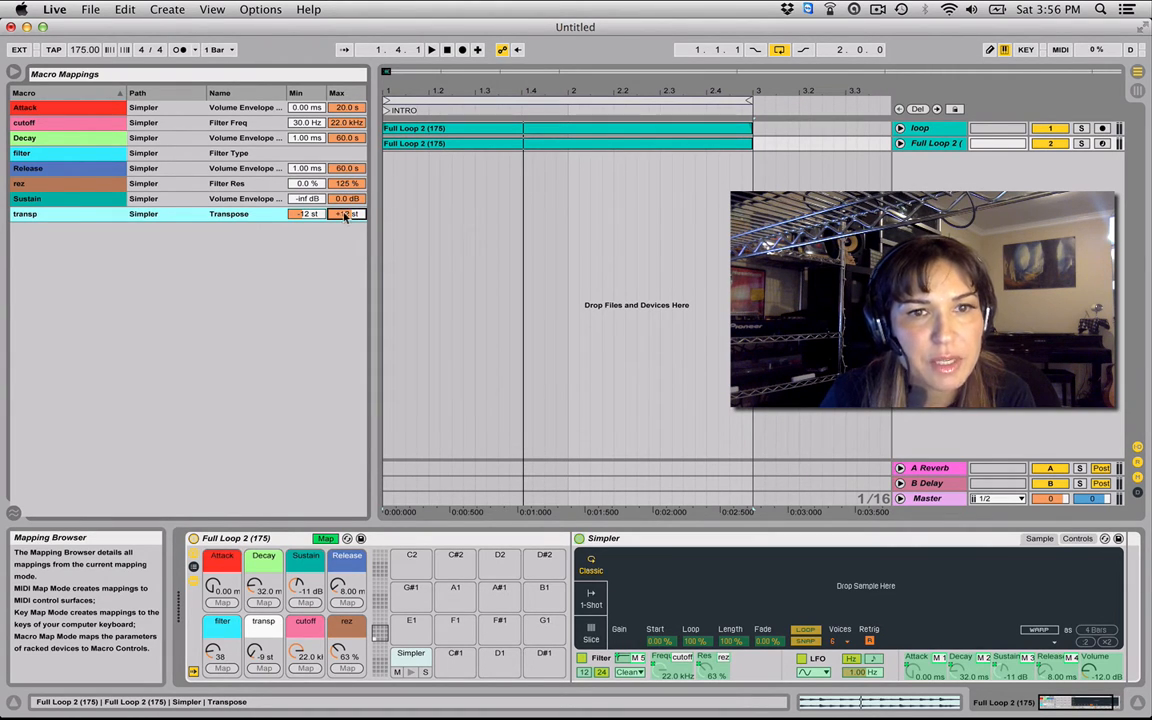
pyautogui.click(325, 540)
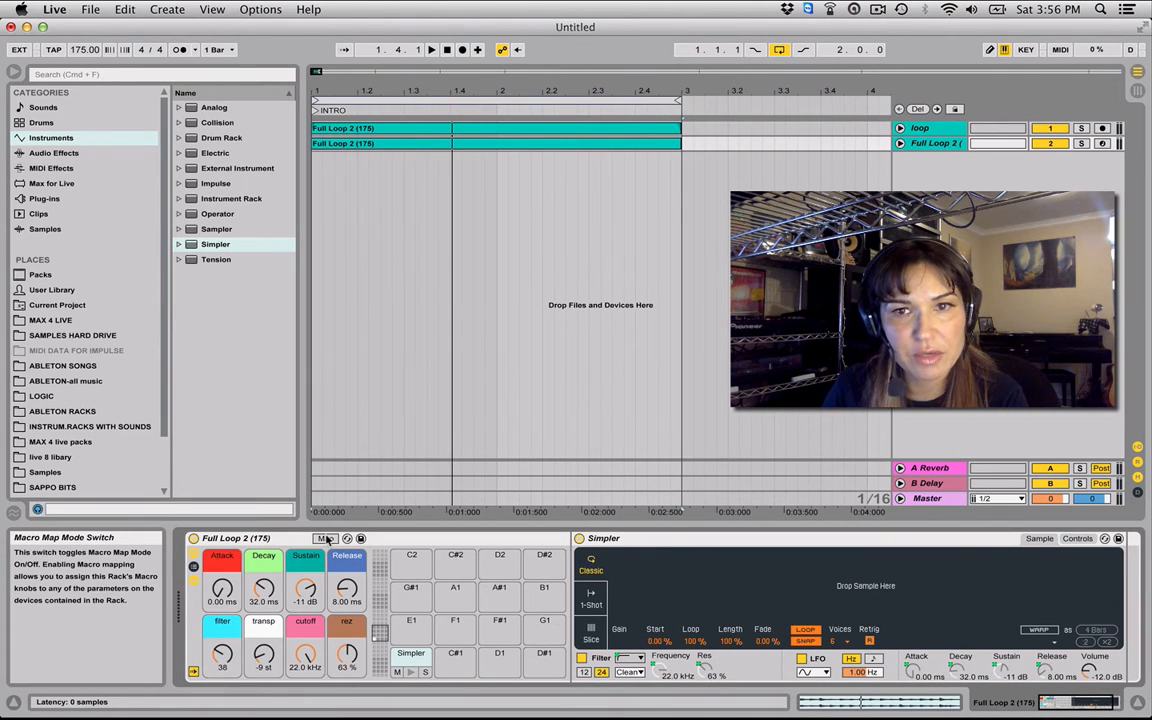
# Rename the drum rack as "throw away" and save it as a preset in the User Library.
pyautogui.click(226, 539)
pyautogui.press('super+r')
pyautogui.write('thr')
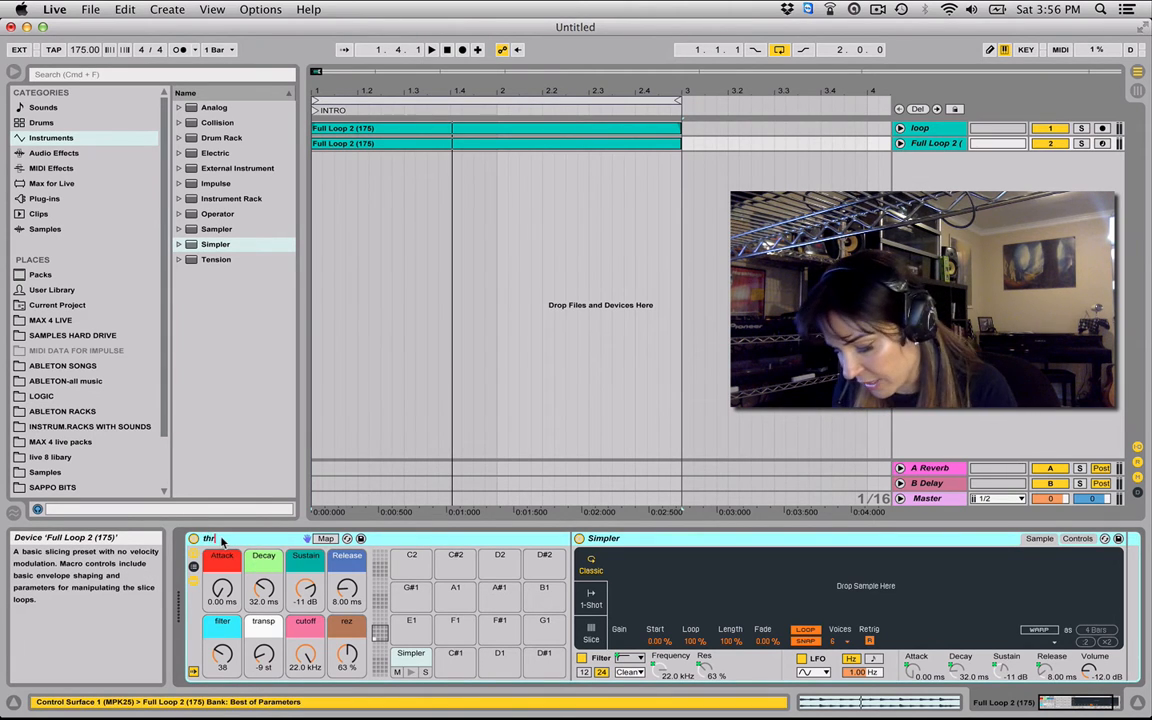
pyautogui.write('ow away')
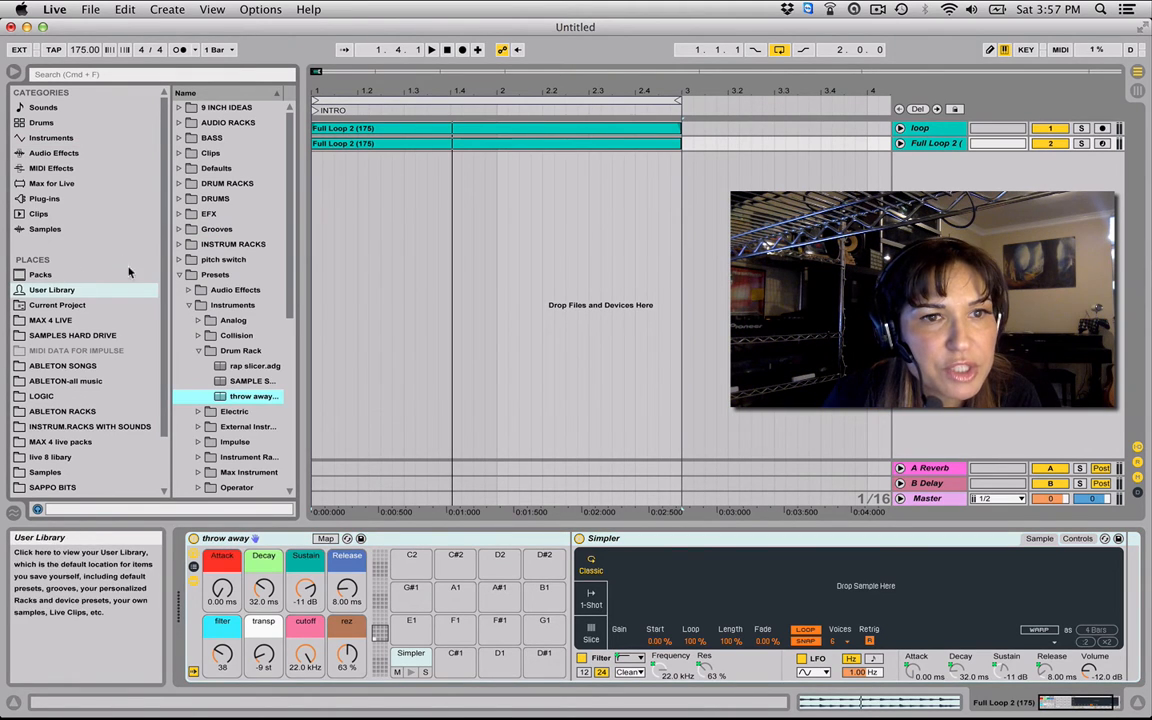
# Move the throw away.adg preset from the User Library's Drum Rack presets into the Slicing folder under Defaults.
pyautogui.click(178, 168)
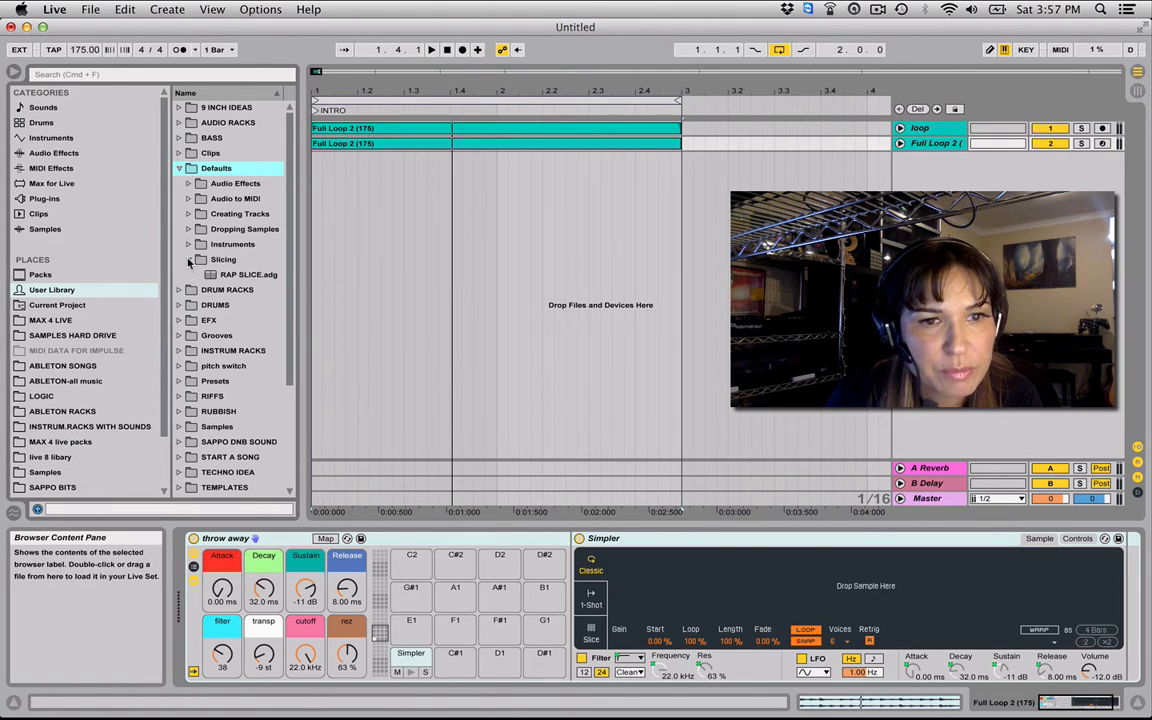
pyautogui.click(178, 381)
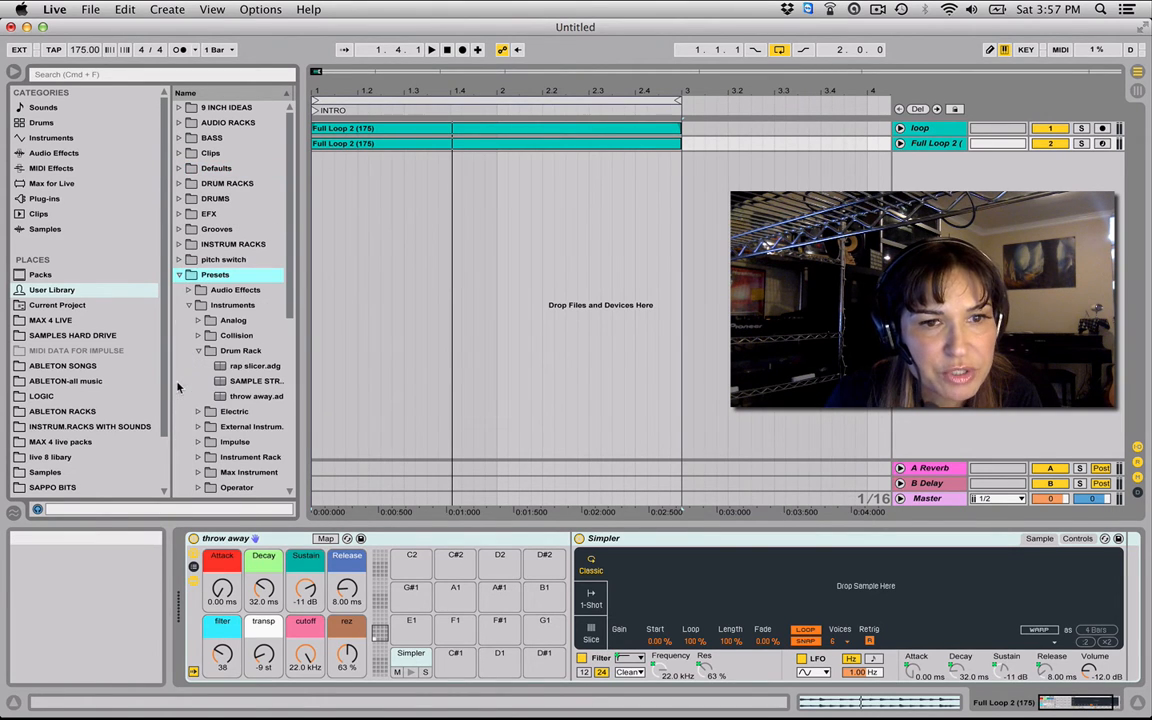
pyautogui.click(249, 397)
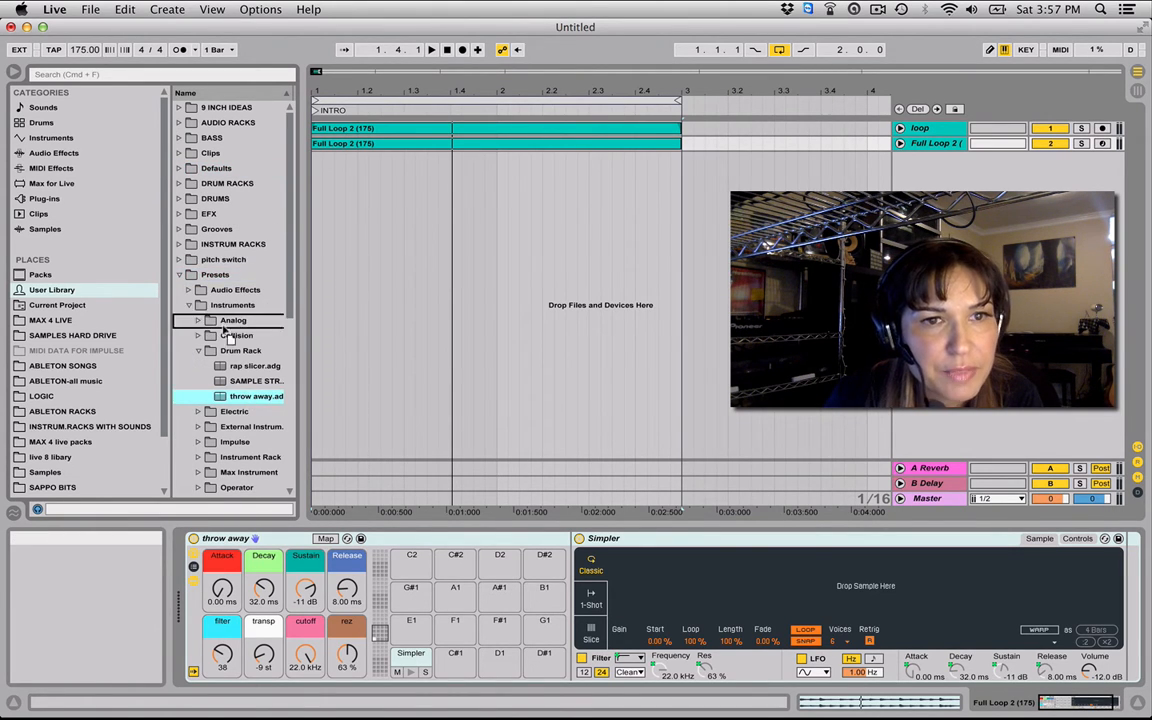
pyautogui.click(209, 171)
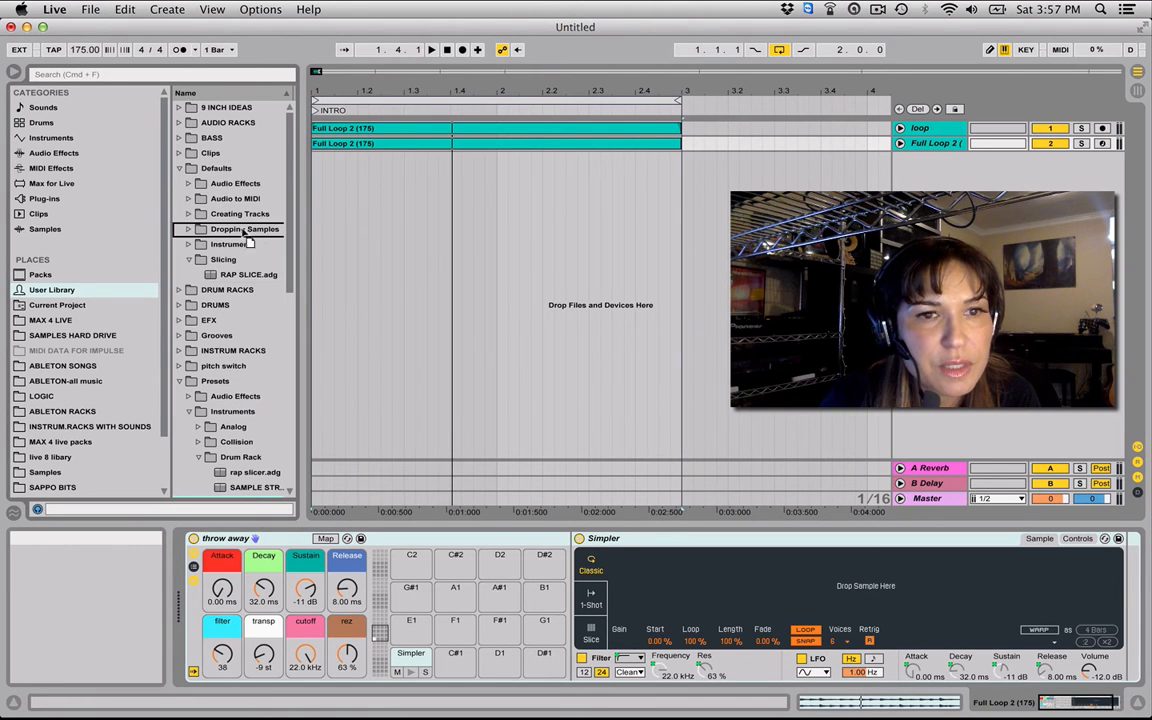
pyautogui.moveTo(211, 262); pyautogui.dragTo(216, 263)
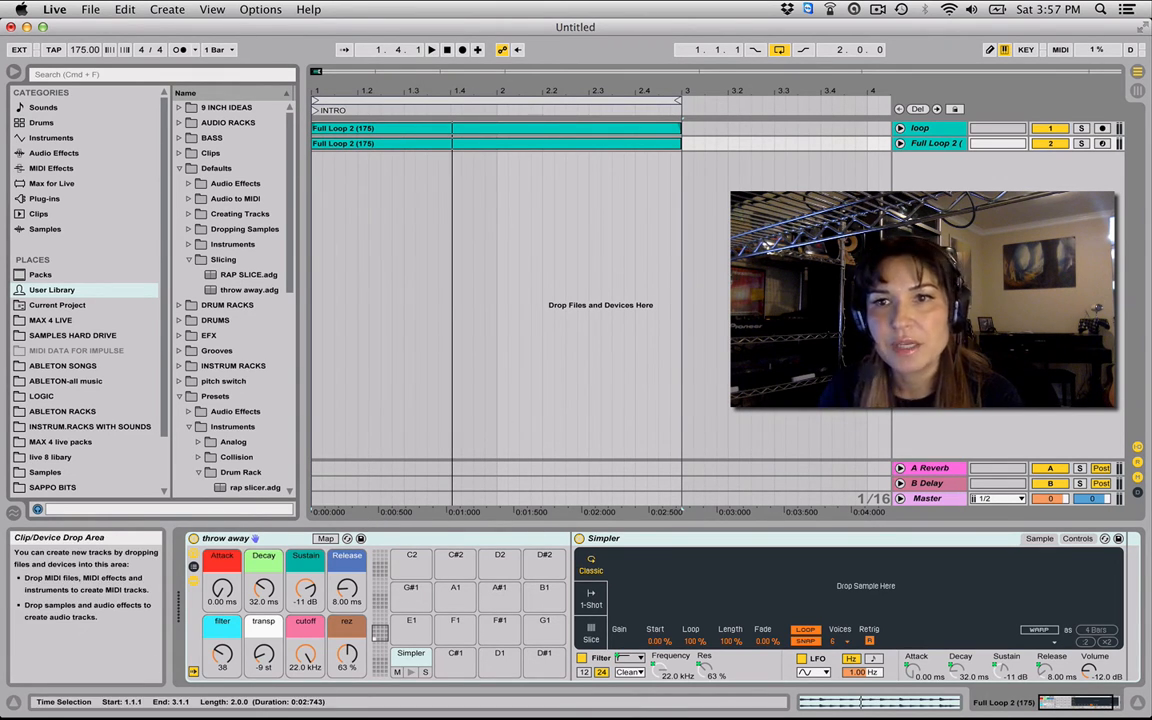
# Delete the existing sliced MIDI track and slice the loop clip to a new MIDI track per transient, using the "throw away" slicing preset.
pyautogui.click(930, 143)
pyautogui.press('Delete')
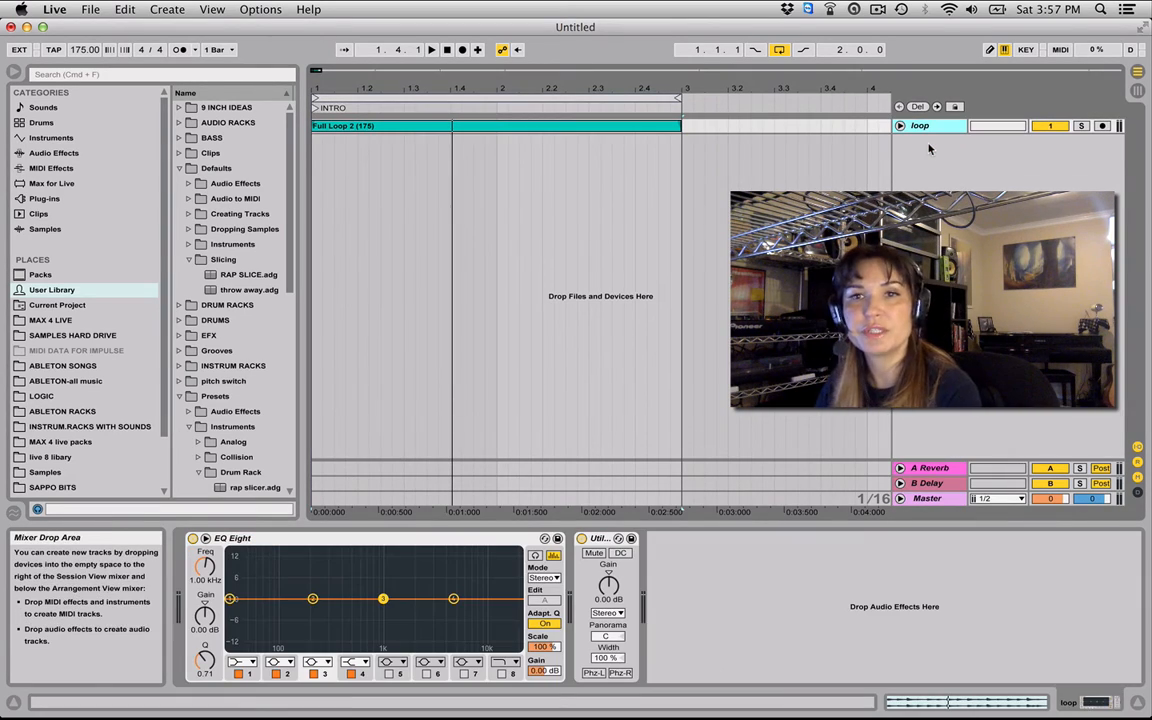
pyautogui.rightClick(570, 130)
pyautogui.click(612, 357)
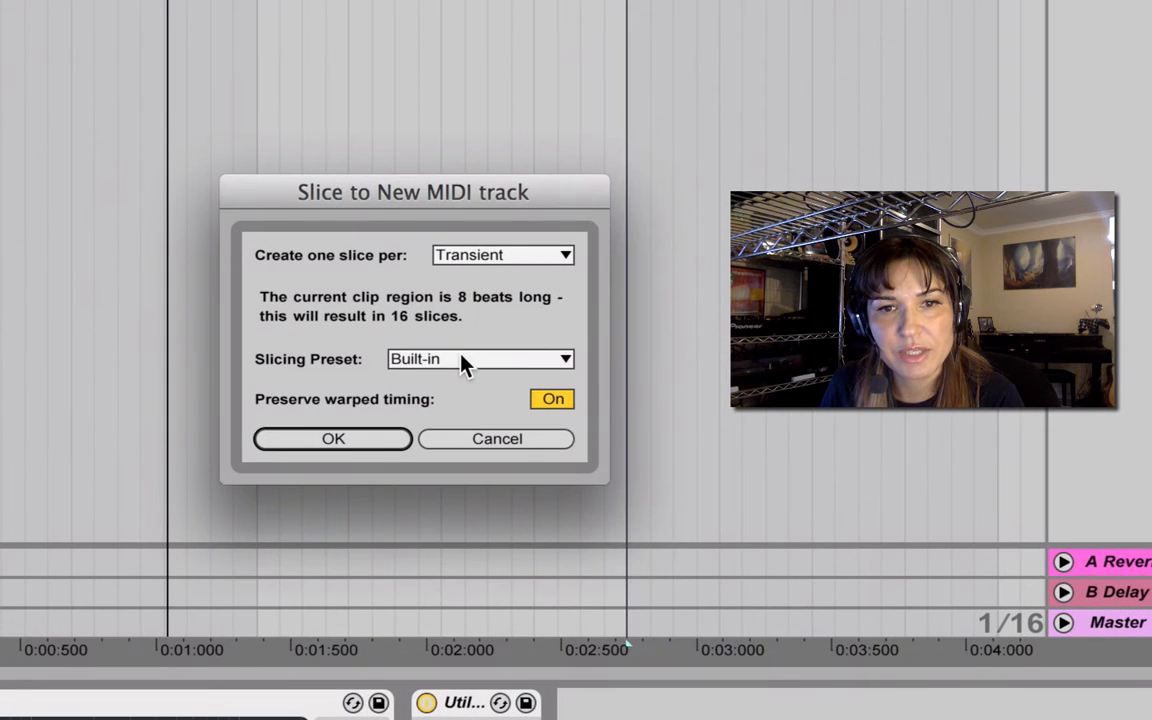
pyautogui.rightClick(462, 366)
pyautogui.click(455, 368)
pyautogui.click(455, 368)
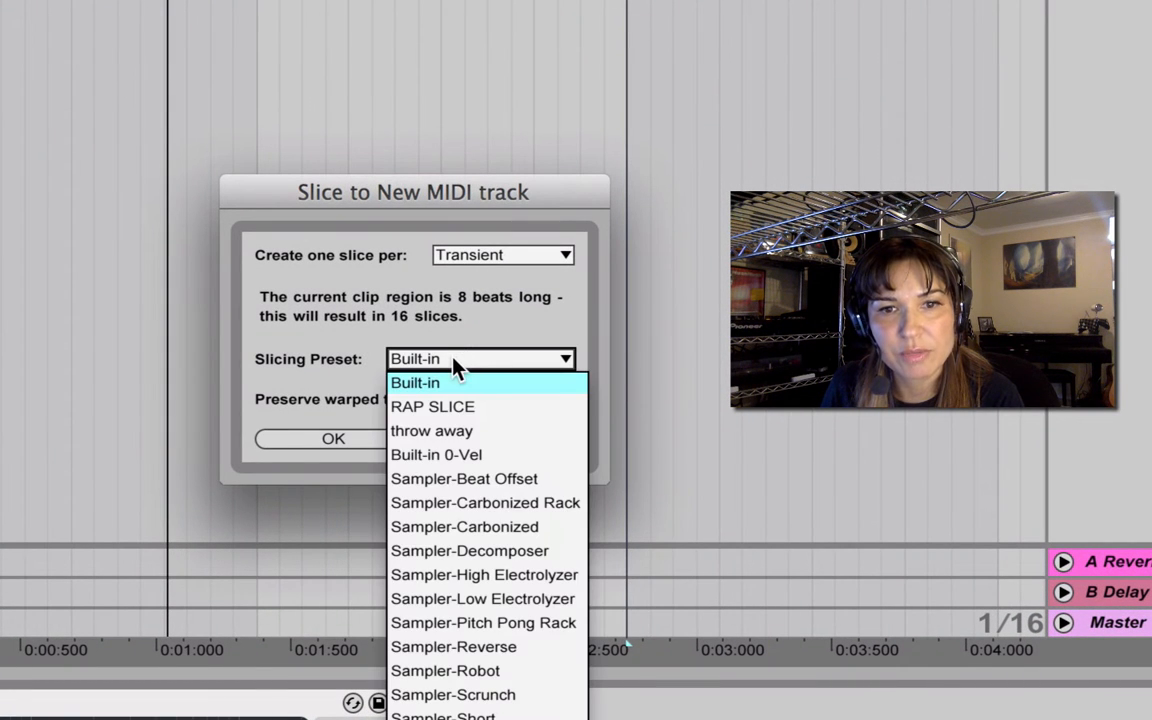
pyautogui.click(440, 432)
pyautogui.click(326, 448)
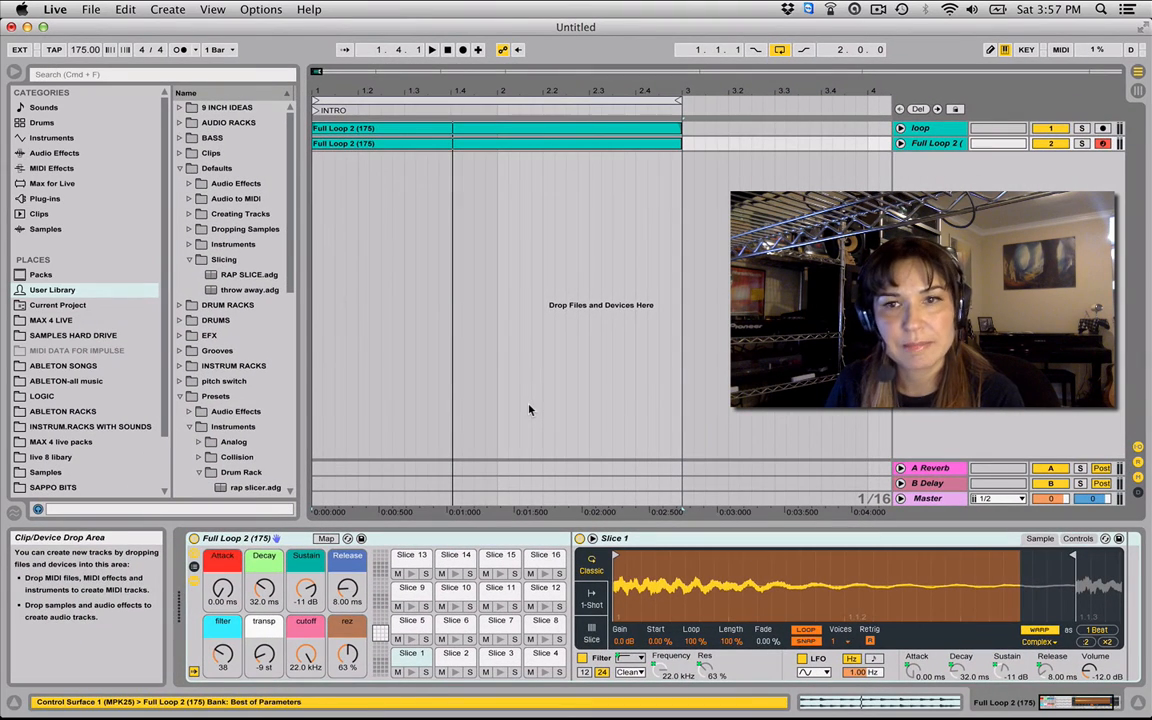
# Mute the original loop track and play back the newly sliced track.
pyautogui.click(1051, 129)
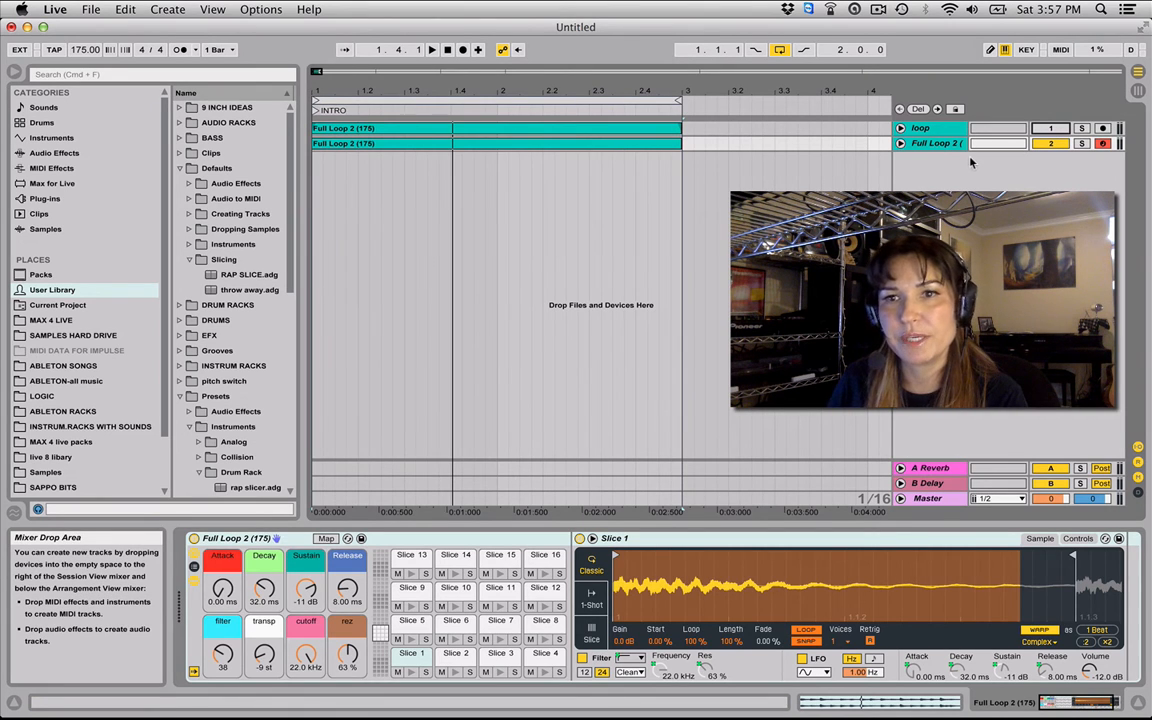
pyautogui.press('space')
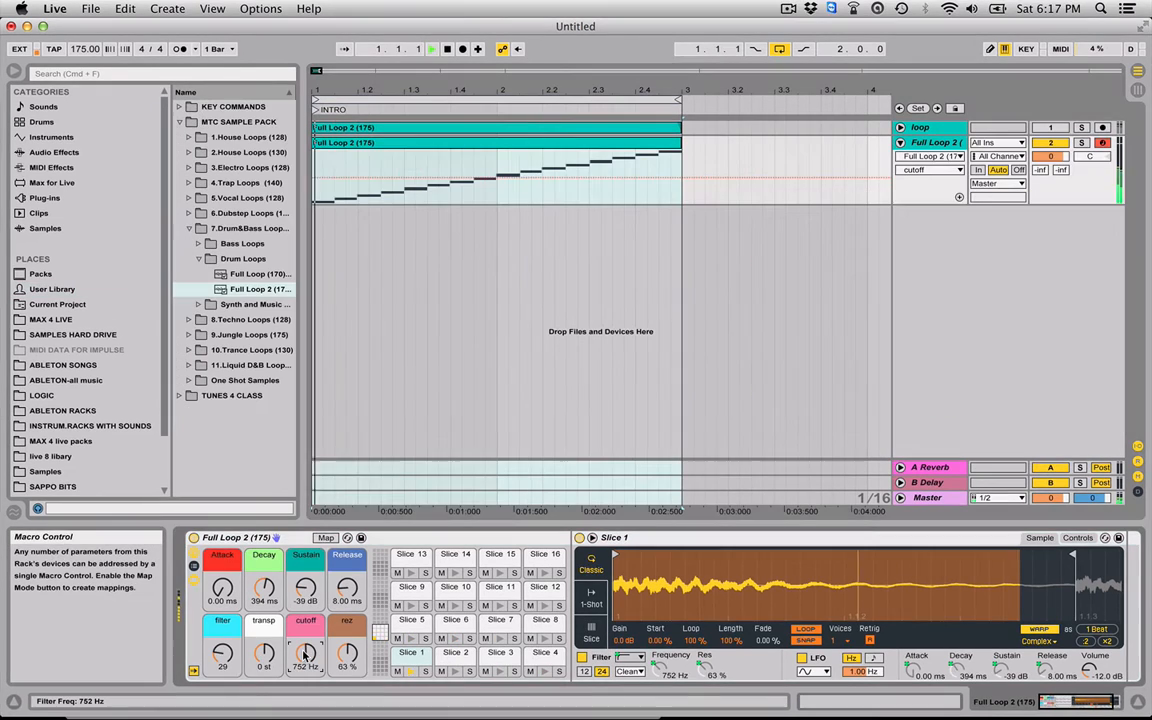